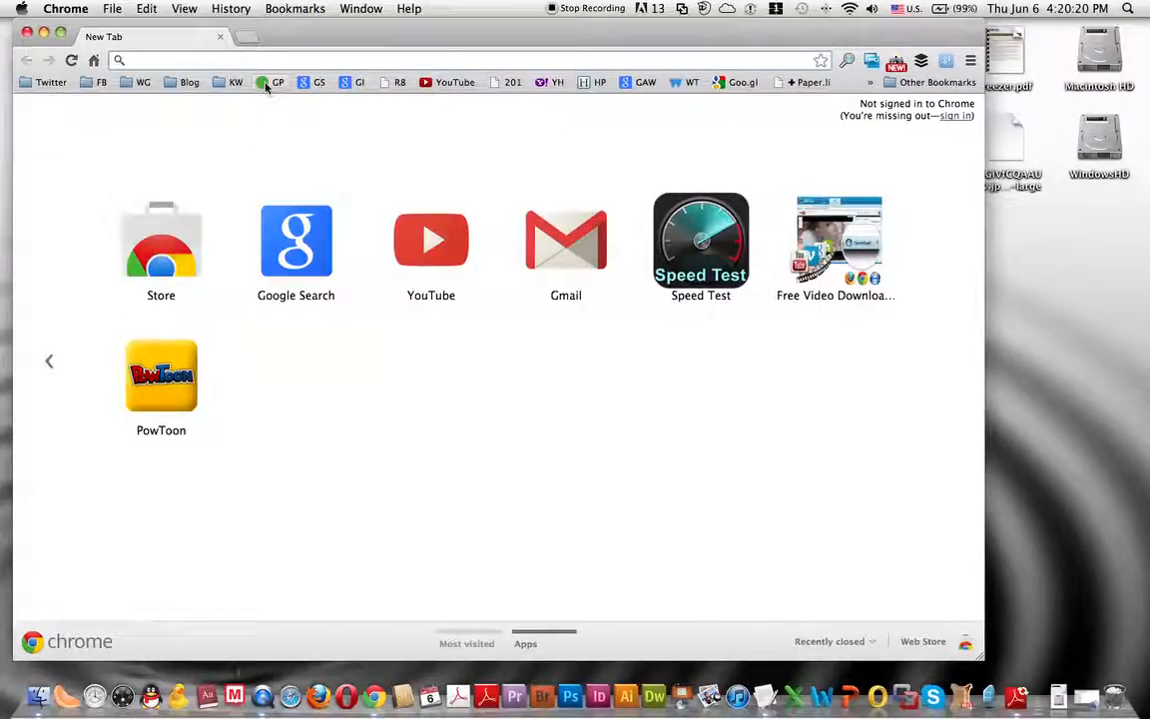
Open the greenplug.nu website in an enlarged browser window and locate its GreenPlug Login/Join form
{"action": "left_click", "coordinate": [266, 84]}
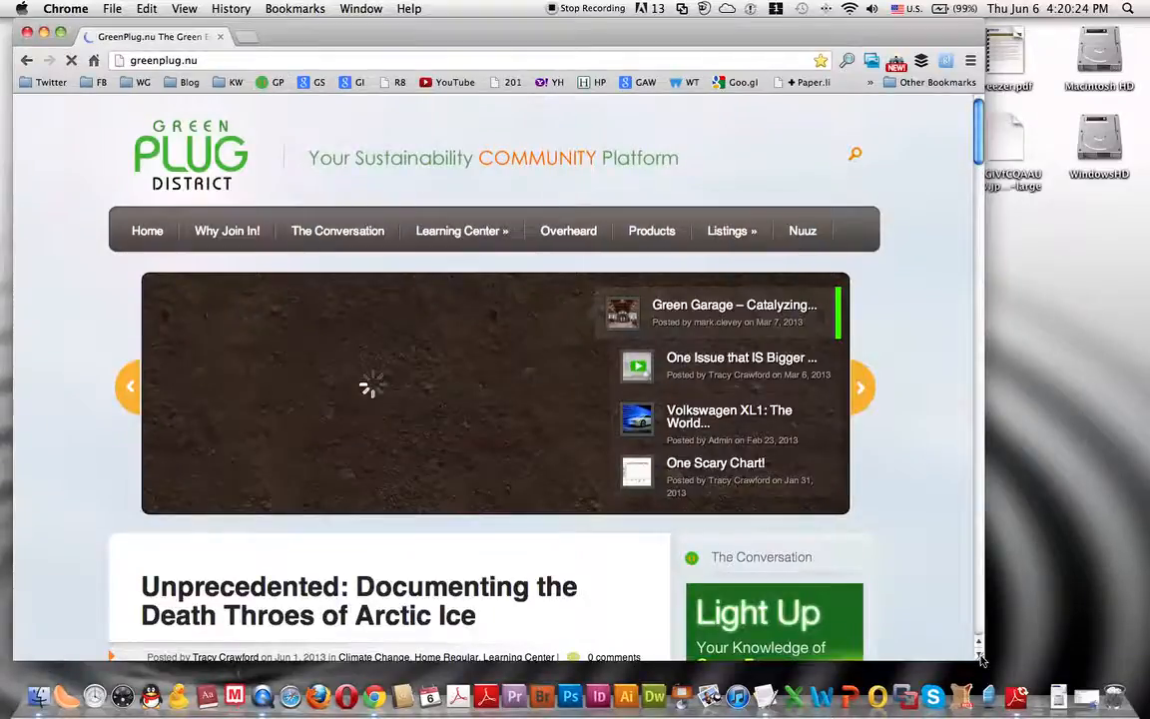
{"action": "left_click_drag", "start_coordinate": [980, 656], "coordinate": [1098, 673]}
{"action": "scroll", "coordinate": [990, 508], "scroll_direction": "down", "scroll_amount": 10}
{"action": "scroll", "coordinate": [990, 509], "scroll_direction": "down", "scroll_amount": 4}
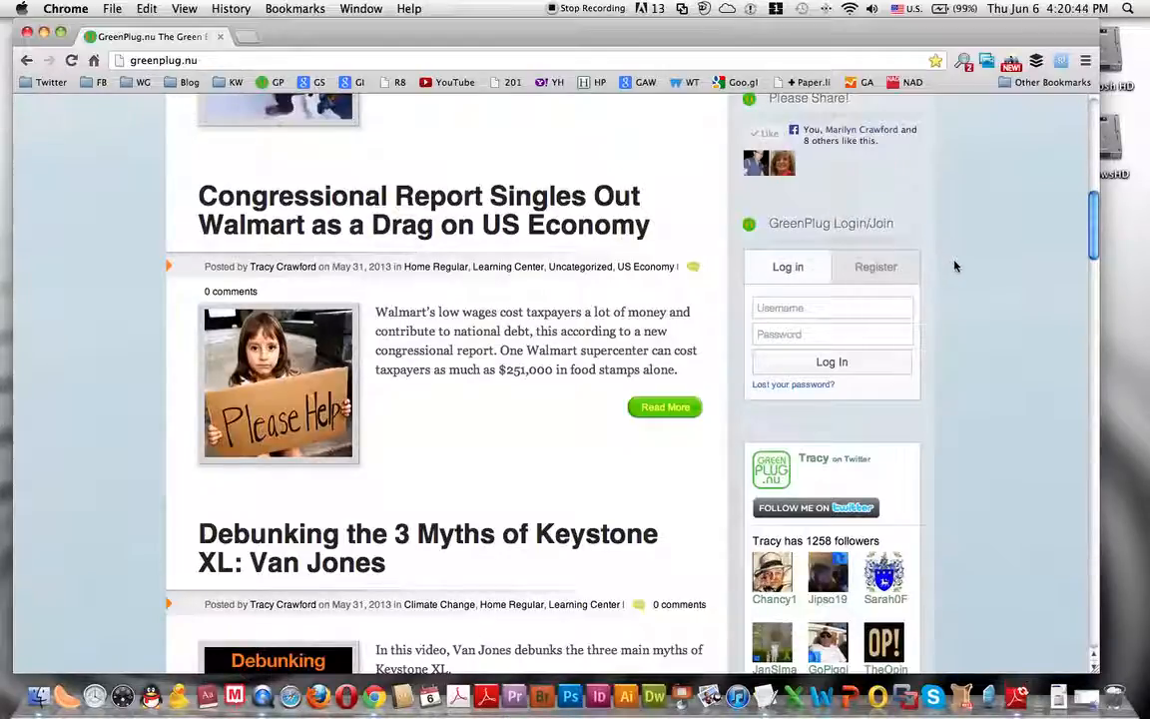
{"action": "scroll", "coordinate": [954, 265], "scroll_direction": "down", "scroll_amount": 20}
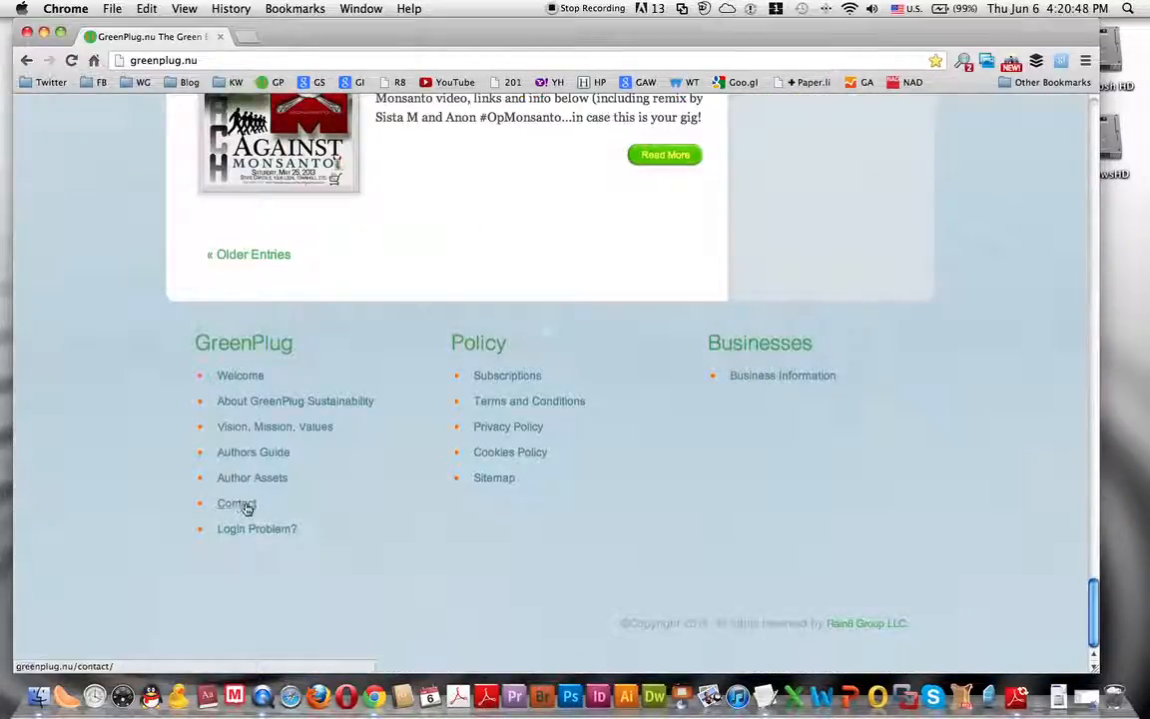
{"action": "scroll", "coordinate": [1048, 434], "scroll_direction": "up", "scroll_amount": 10}
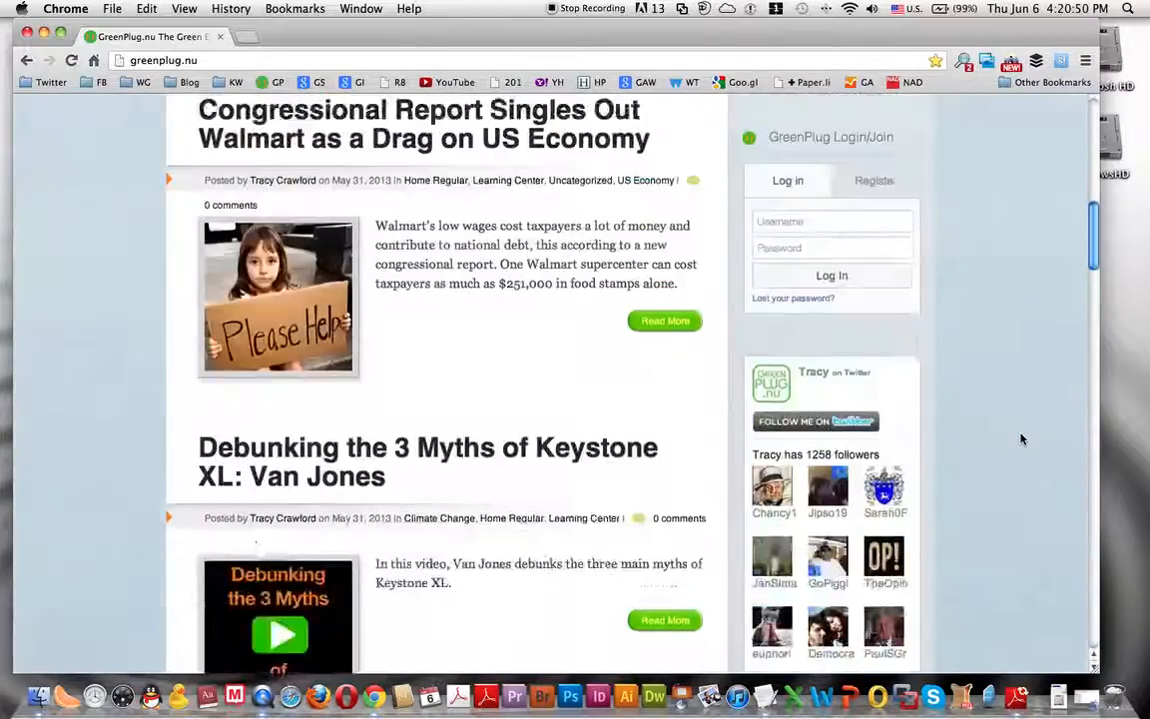
{"action": "scroll", "coordinate": [1020, 438], "scroll_direction": "up", "scroll_amount": 10}
{"action": "scroll", "coordinate": [1020, 438], "scroll_direction": "down", "scroll_amount": 8}
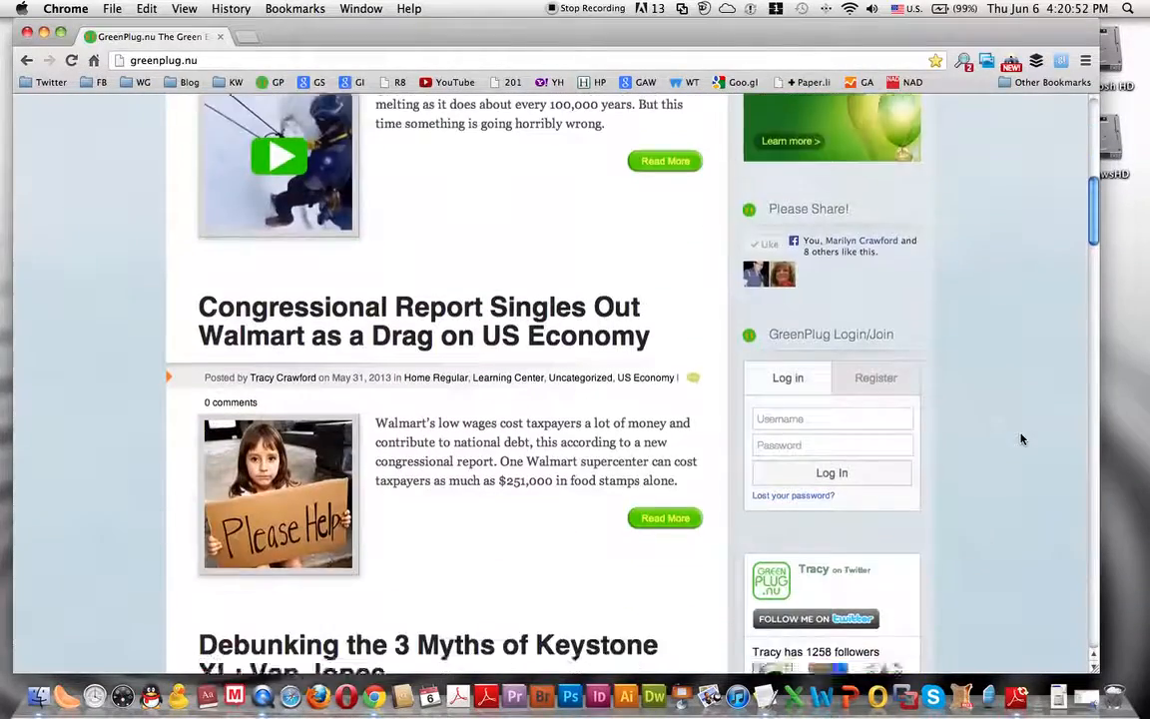
{"action": "scroll", "coordinate": [1020, 438], "scroll_direction": "down", "scroll_amount": 3}
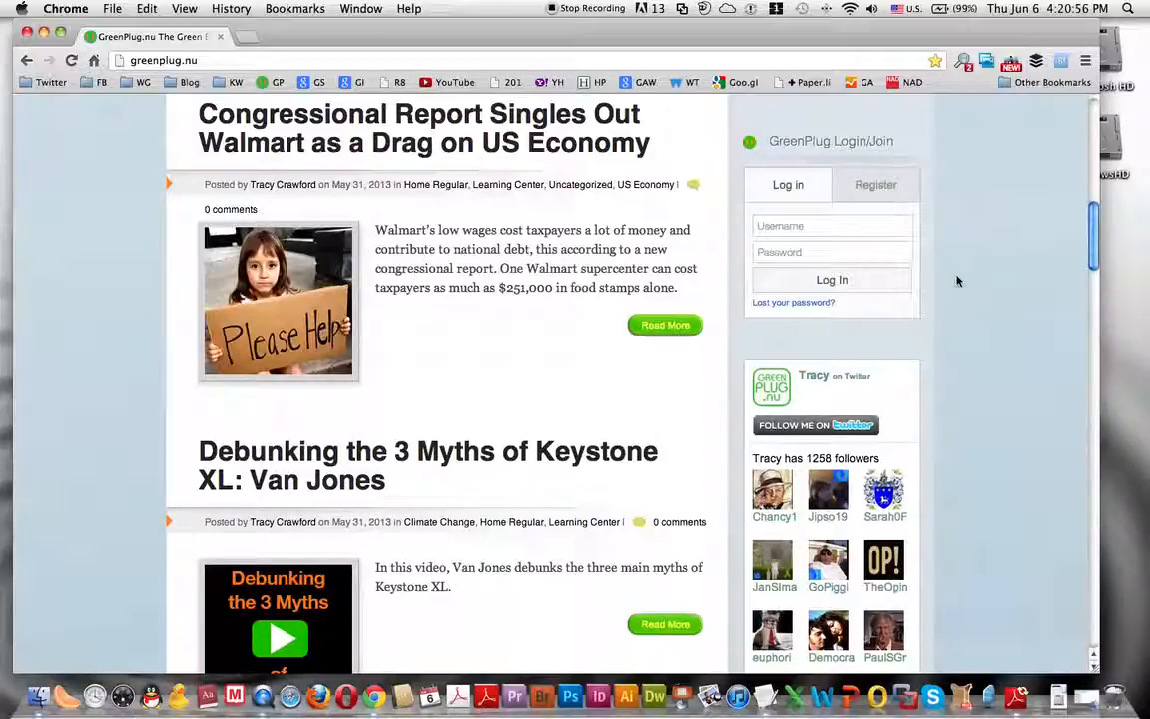
Log in to GreenPlug with the username Author and the account password
{"action": "left_click", "coordinate": [787, 226]}
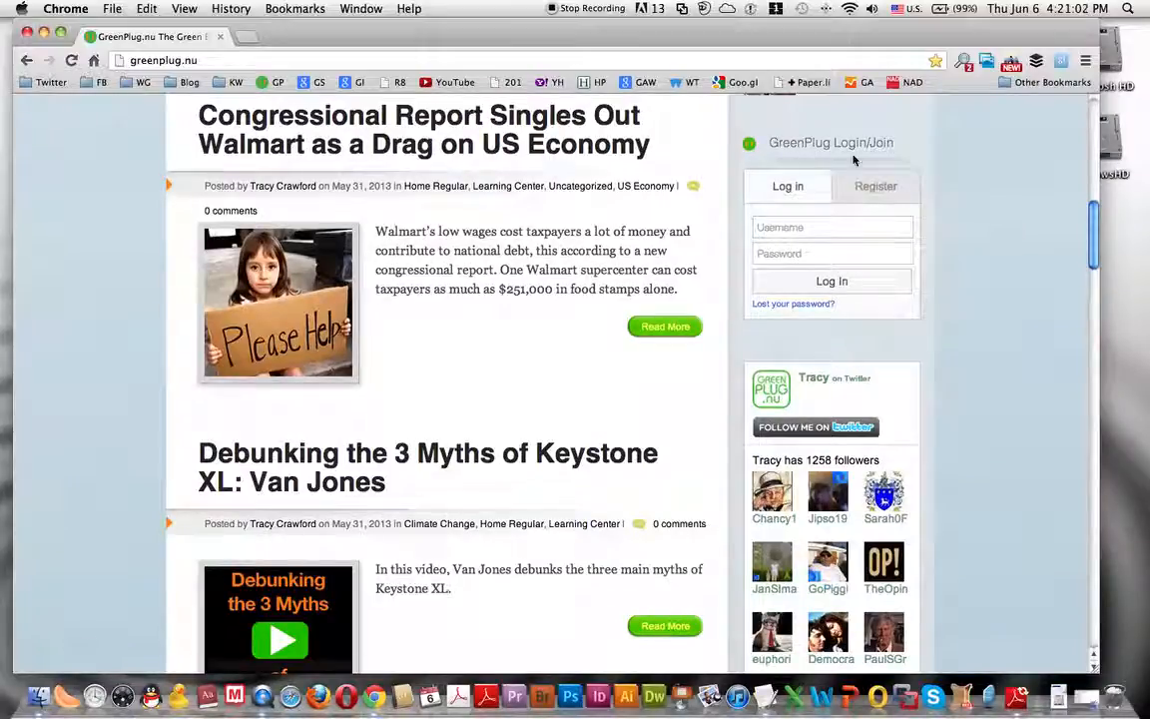
{"action": "left_click", "coordinate": [771, 229]}
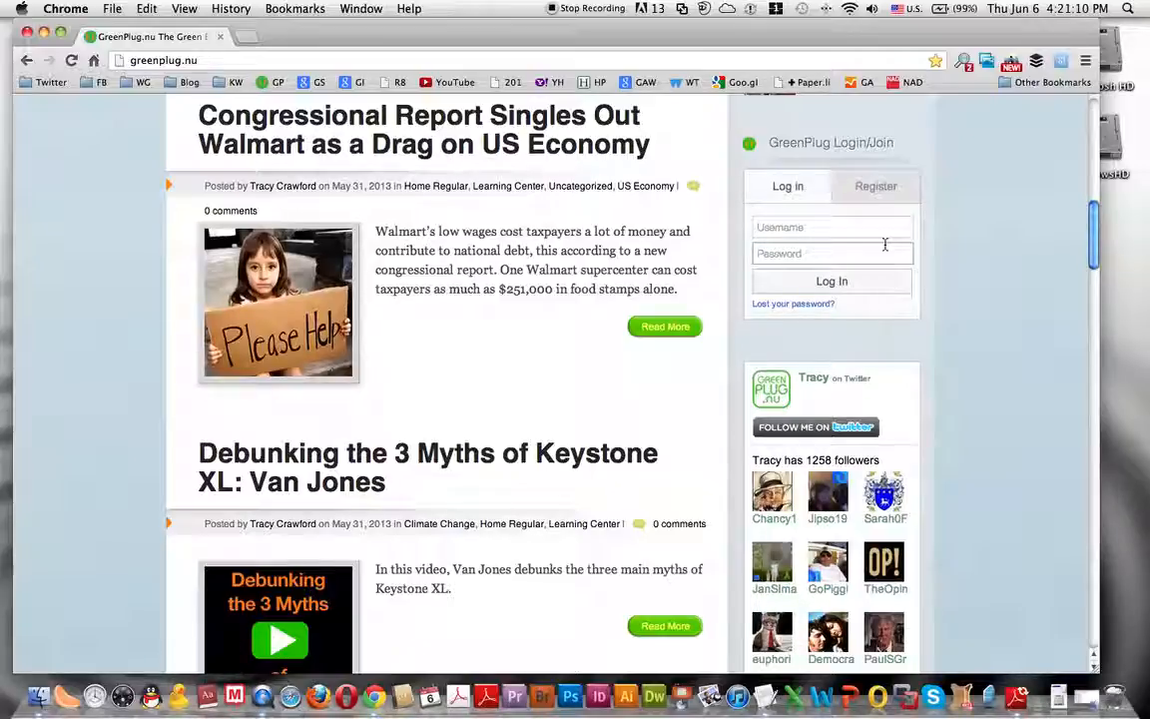
{"action": "type", "text": "Author"}
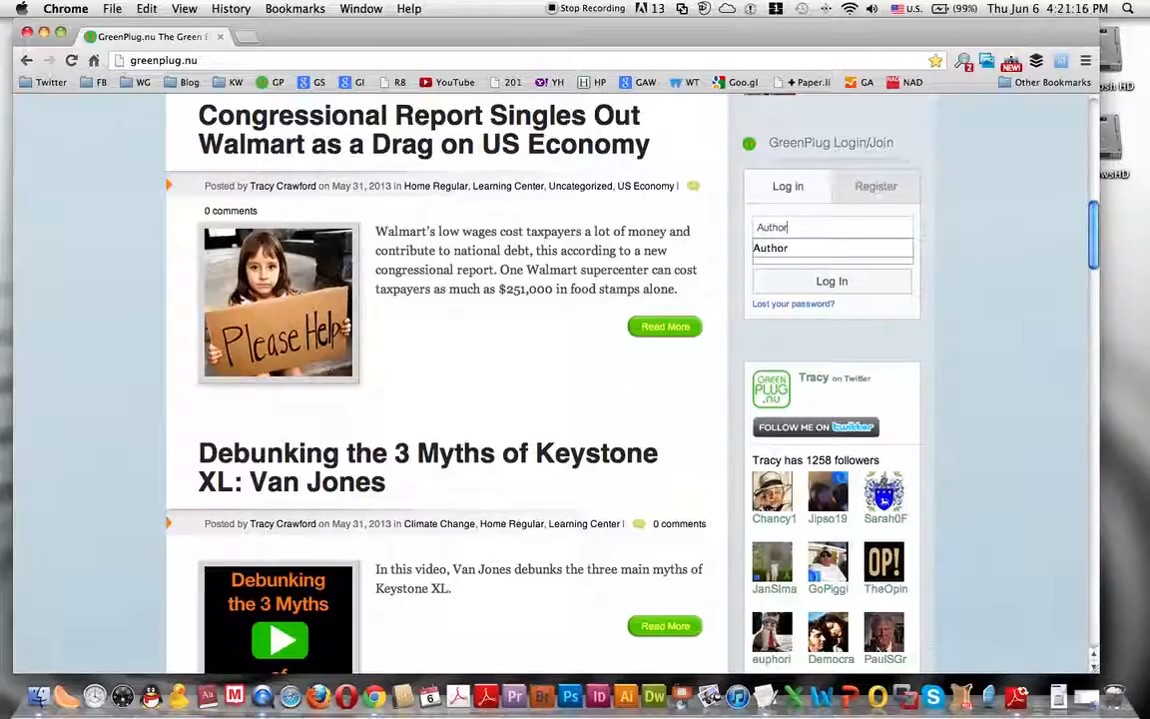
{"action": "left_click", "coordinate": [791, 249]}
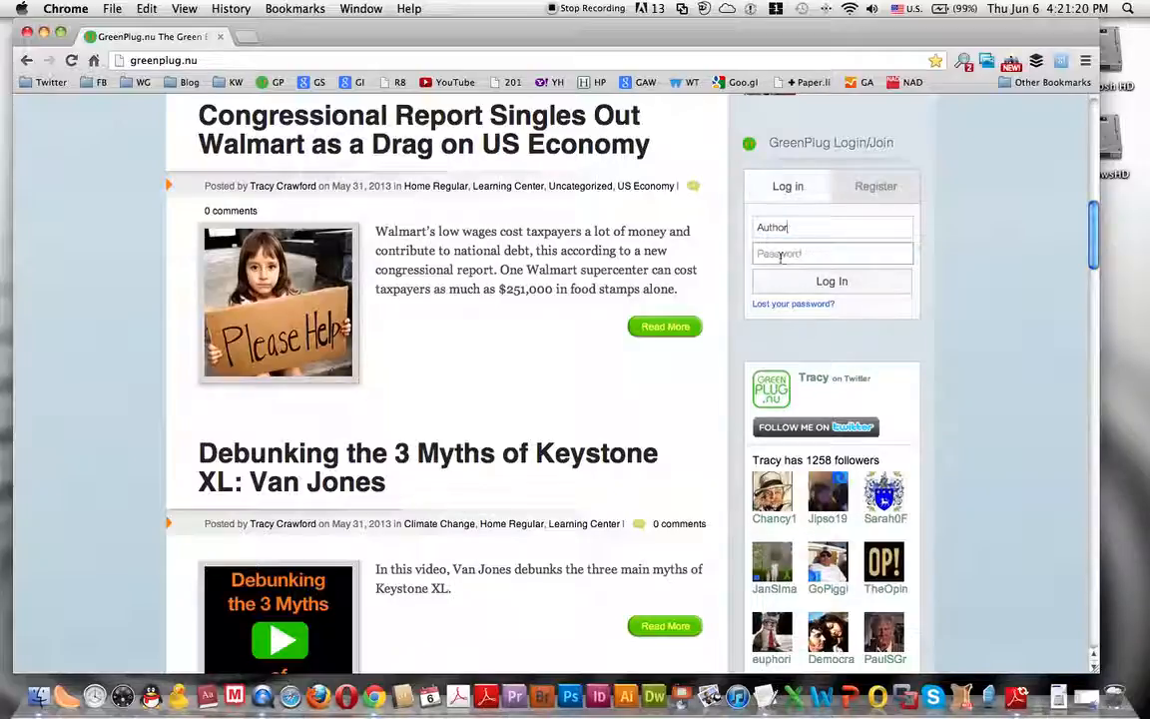
{"action": "left_click", "coordinate": [786, 254]}
{"action": "type", "text": "•••••••••••••"}
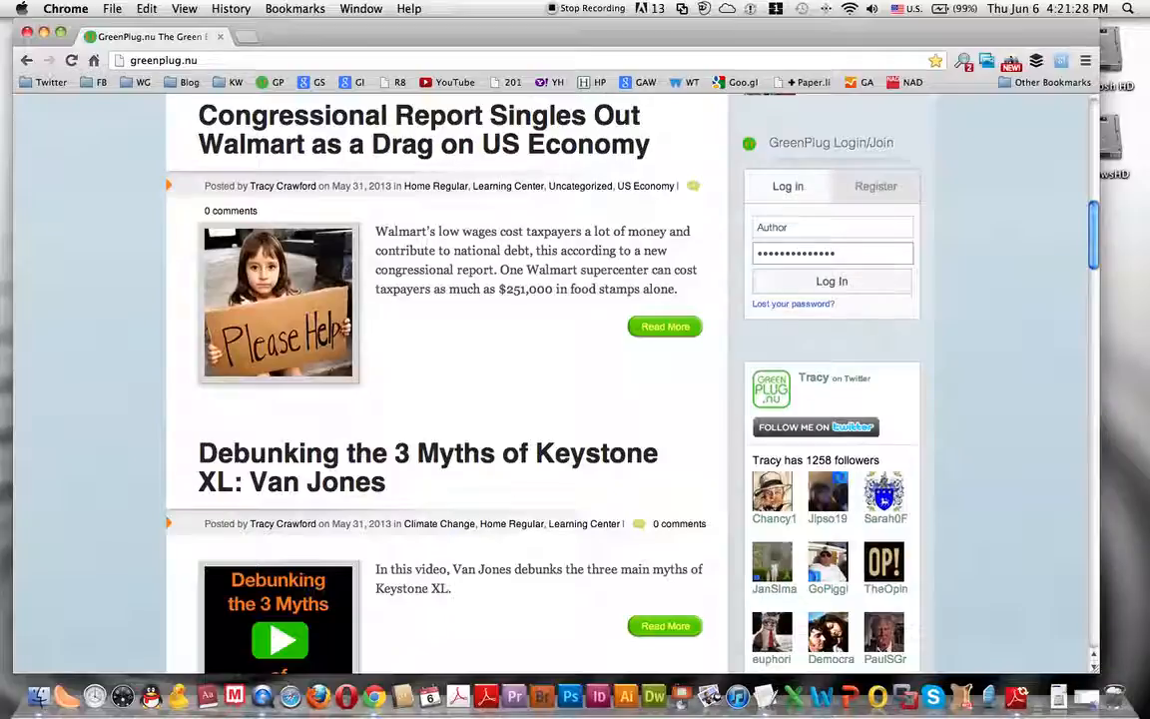
{"action": "left_click", "coordinate": [837, 282]}
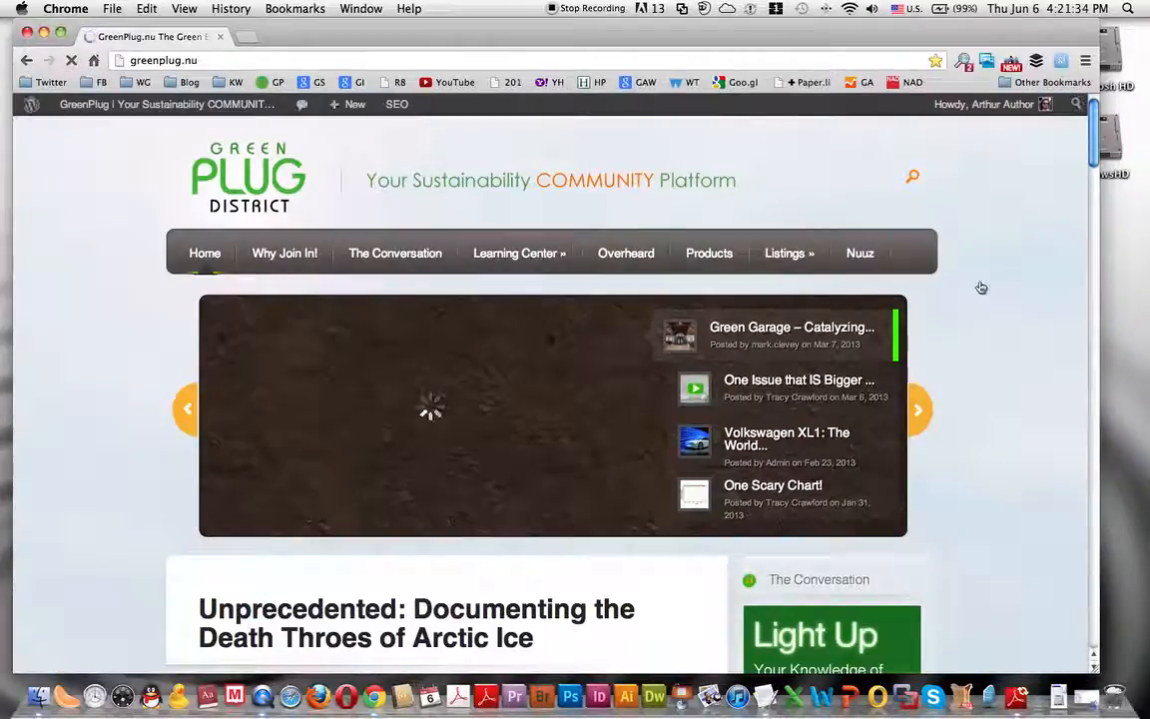
Open the site's Dashboard from the GreenPlug Login/Join box and look over its contents
{"action": "scroll", "coordinate": [981, 290], "scroll_direction": "down", "scroll_amount": 5}
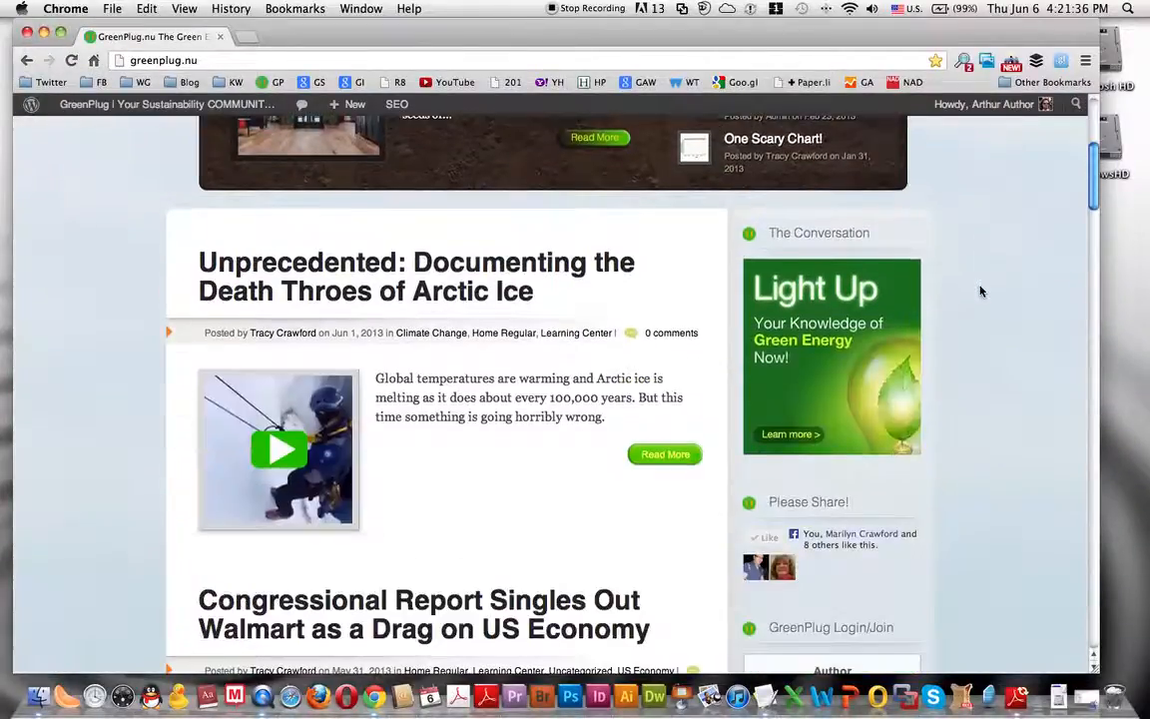
{"action": "scroll", "coordinate": [981, 292], "scroll_direction": "down", "scroll_amount": 5}
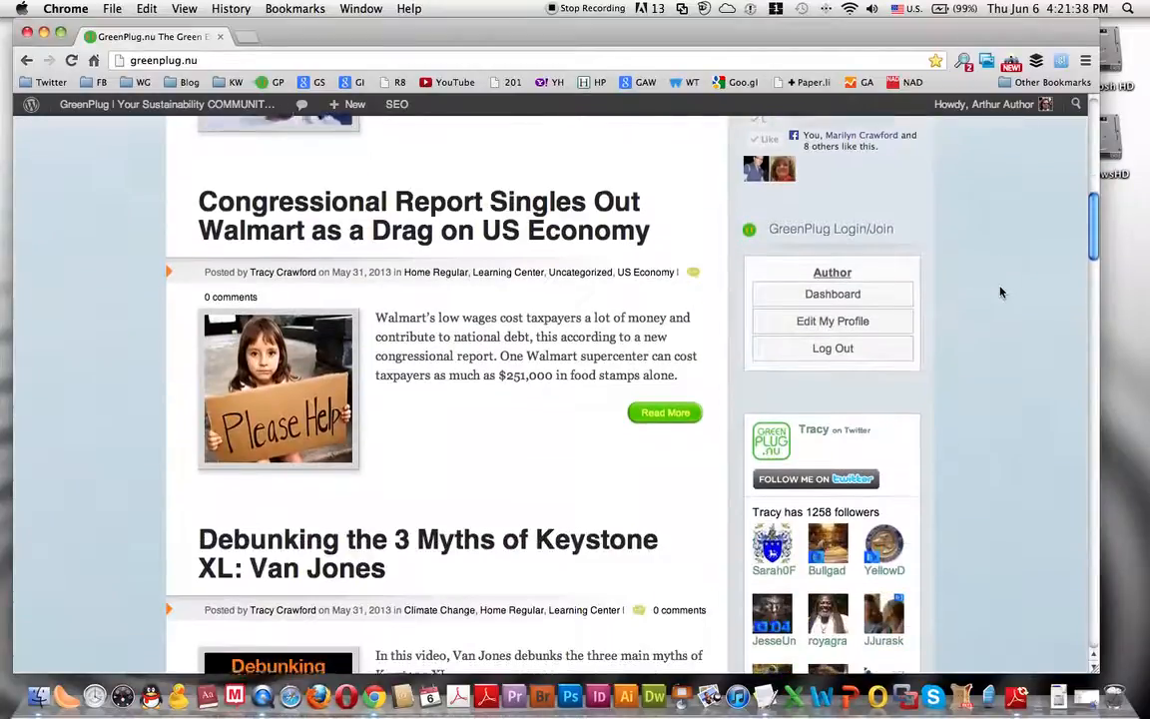
{"action": "scroll", "coordinate": [1001, 291], "scroll_direction": "down", "scroll_amount": 1}
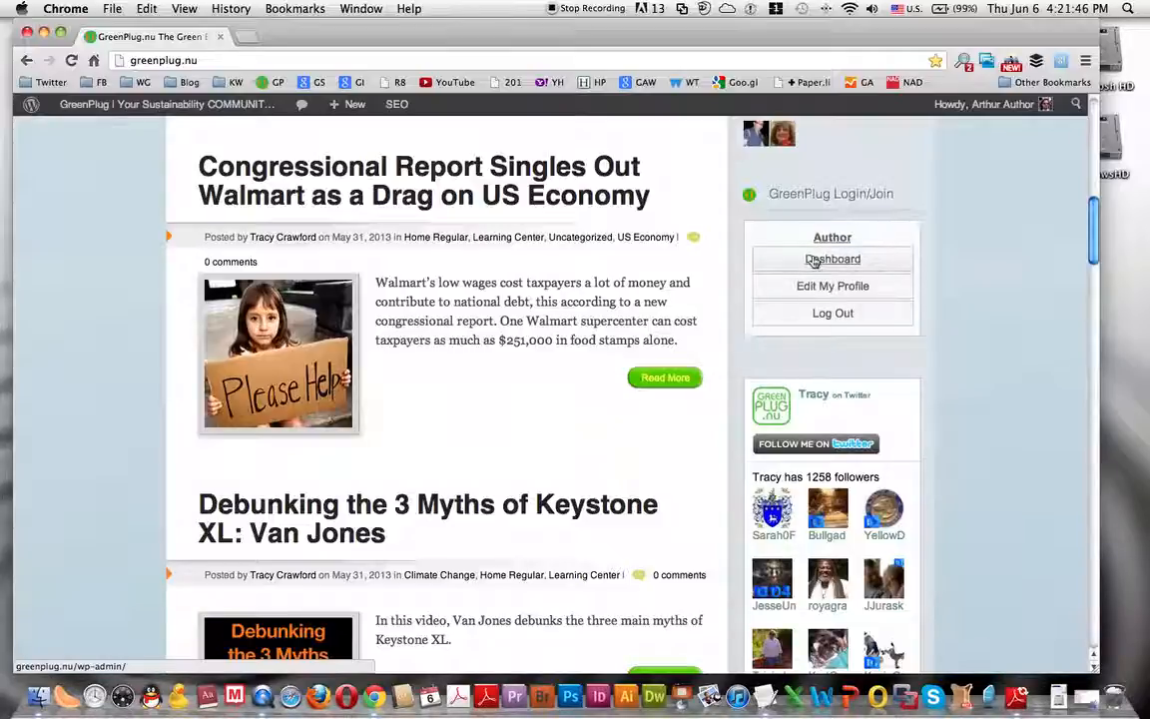
{"action": "left_click", "coordinate": [832, 261]}
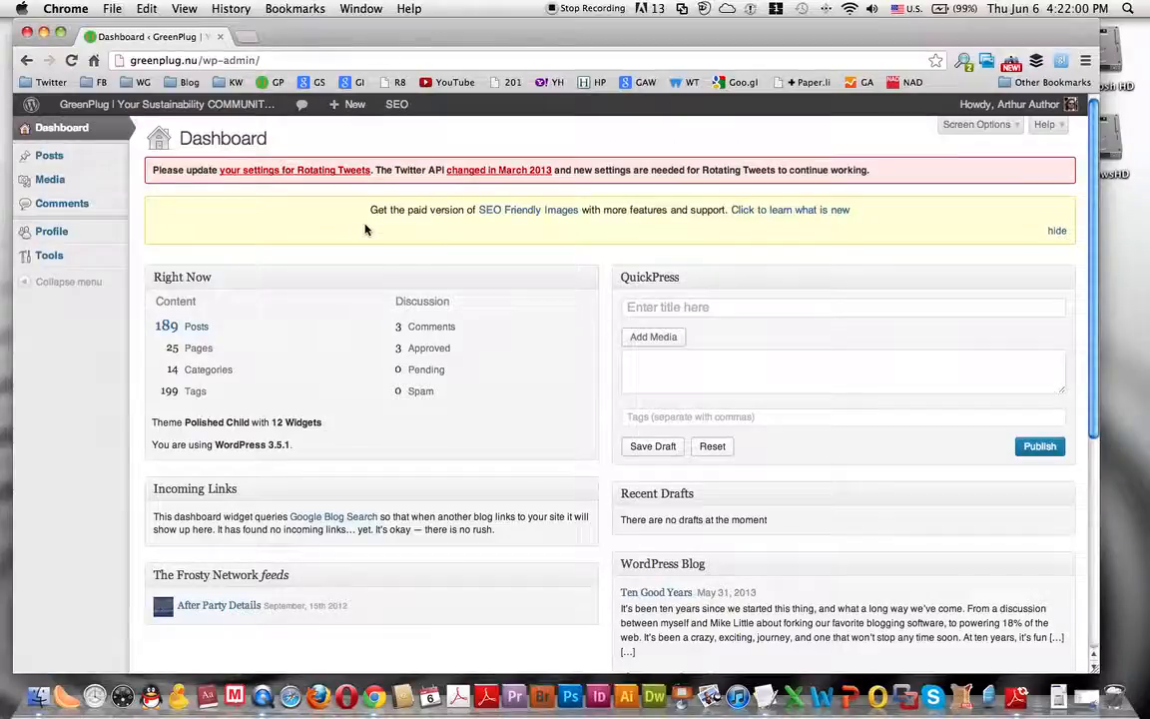
{"action": "scroll", "coordinate": [364, 229], "scroll_direction": "down", "scroll_amount": 5}
{"action": "scroll", "coordinate": [364, 228], "scroll_direction": "up", "scroll_amount": 5}
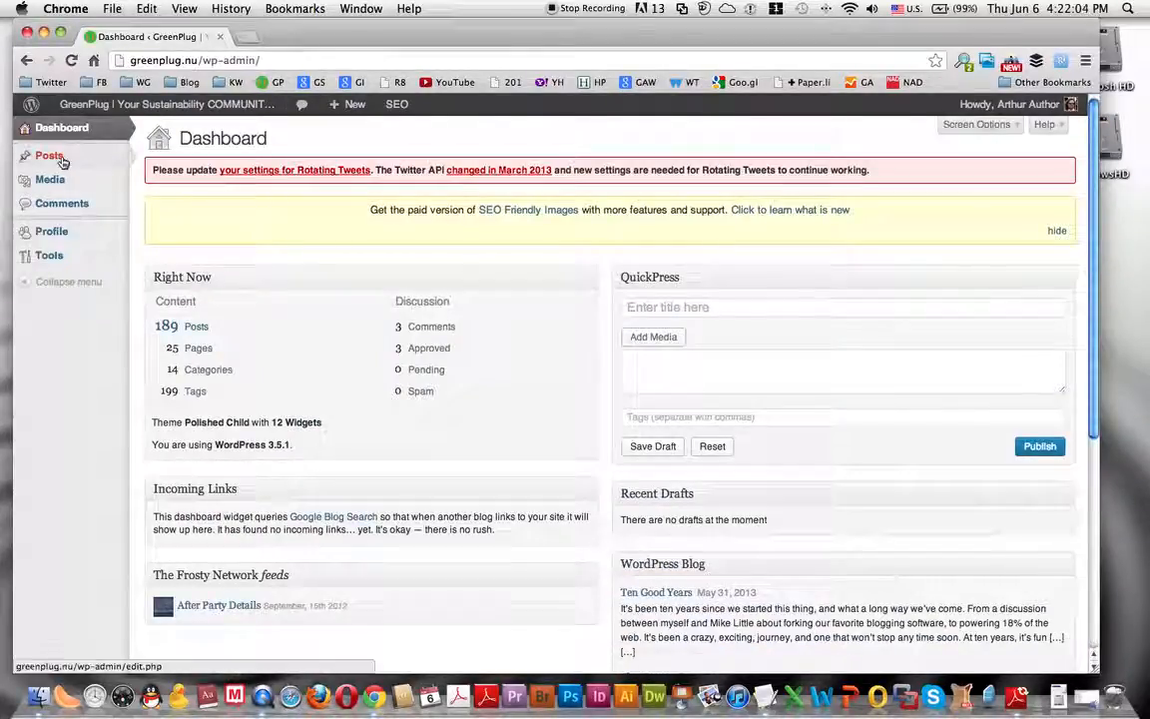
Start a new post on the site and look over the blank post editor
{"action": "mouse_move", "coordinate": [62, 162]}
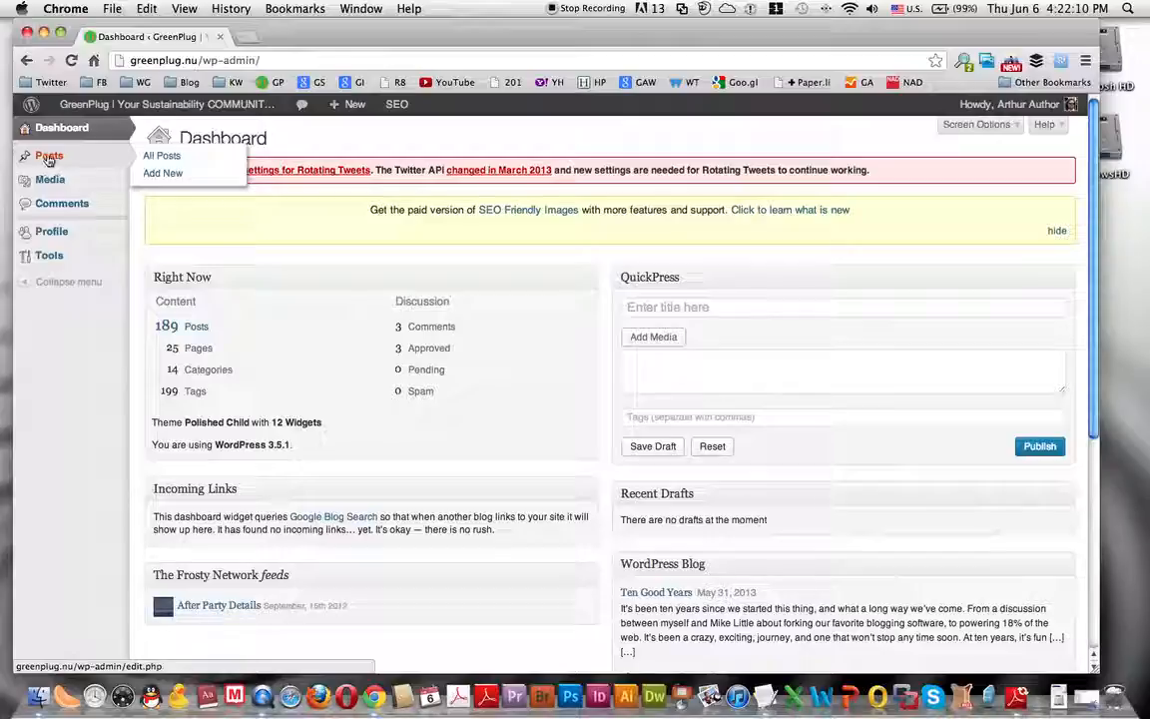
{"action": "left_click", "coordinate": [156, 175]}
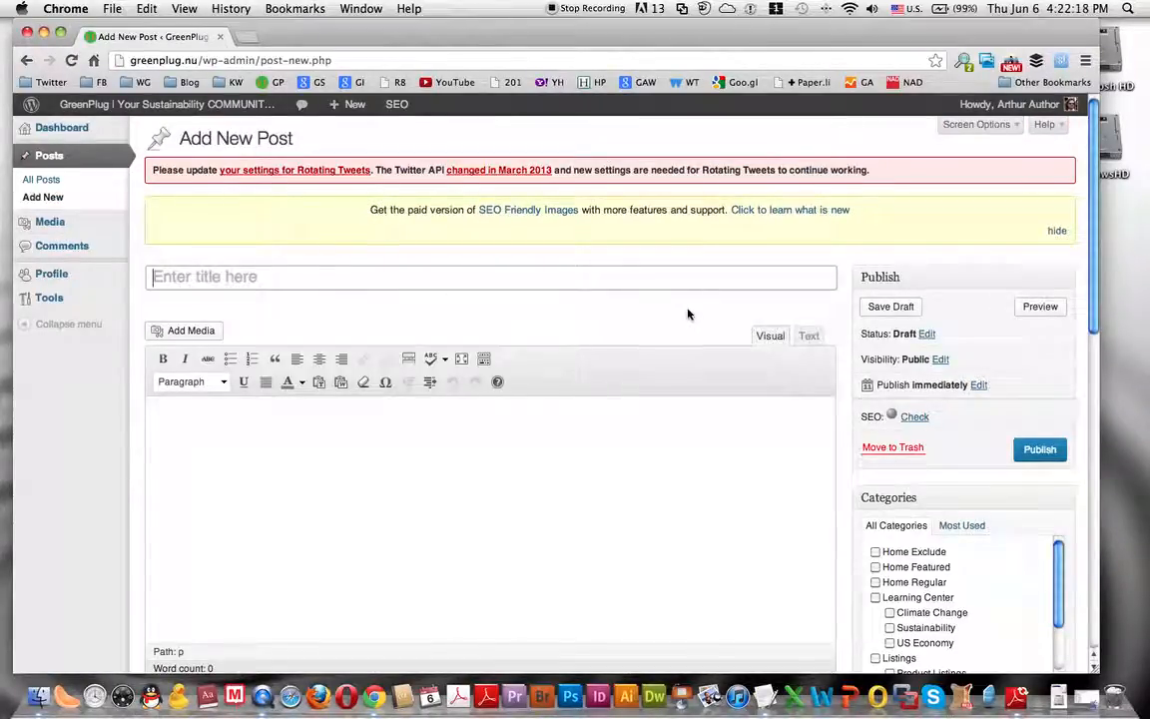
{"action": "scroll", "coordinate": [687, 315], "scroll_direction": "down", "scroll_amount": 3}
{"action": "scroll", "coordinate": [687, 314], "scroll_direction": "up", "scroll_amount": 3}
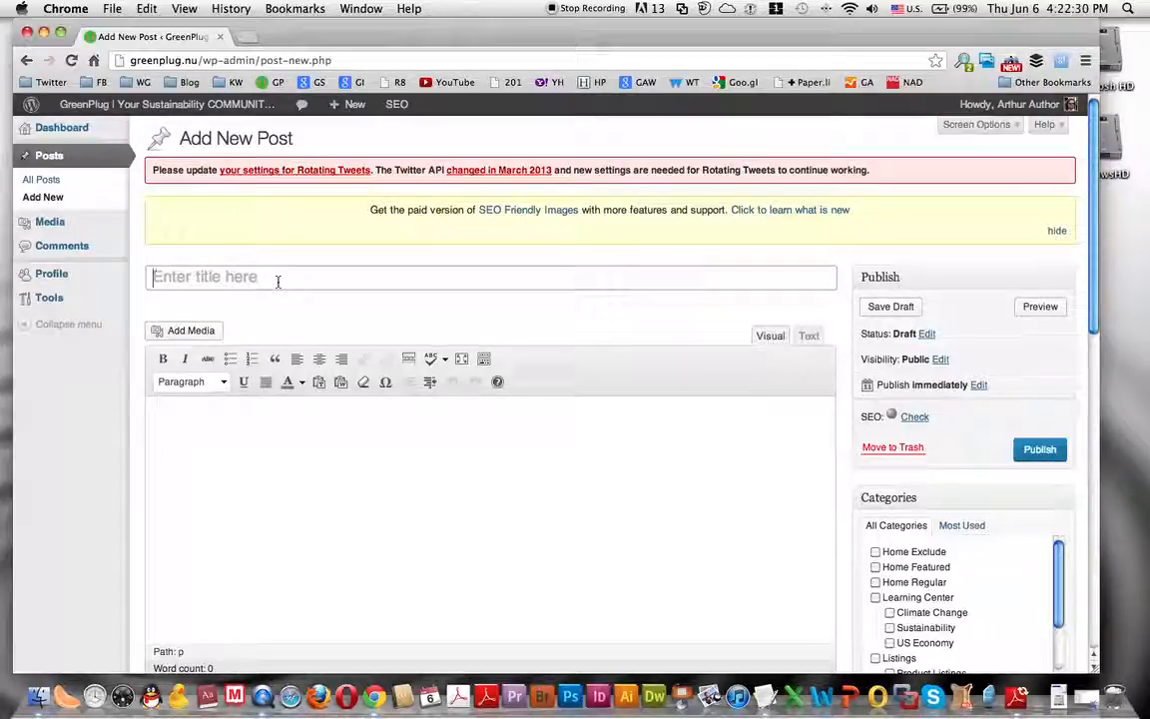
Title the new post "Chasing Ice Demo Article", with a capital D in Demo
{"action": "type", "text": "Chasing "}
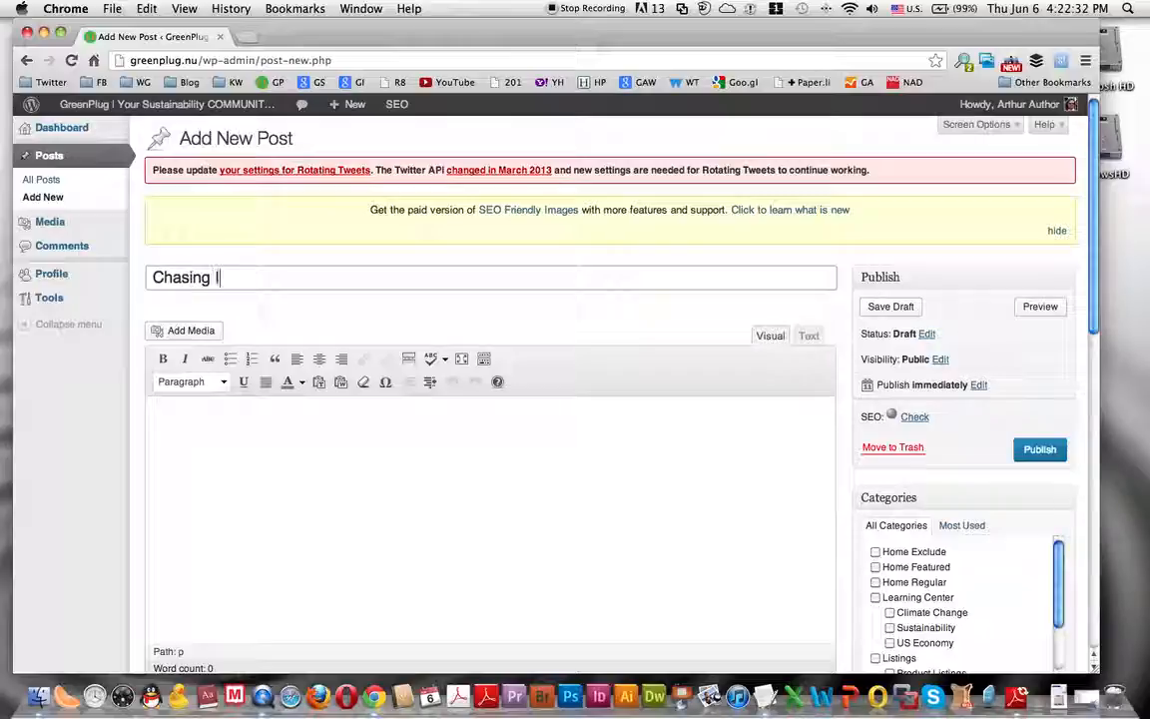
{"action": "type", "text": "Ice demo "}
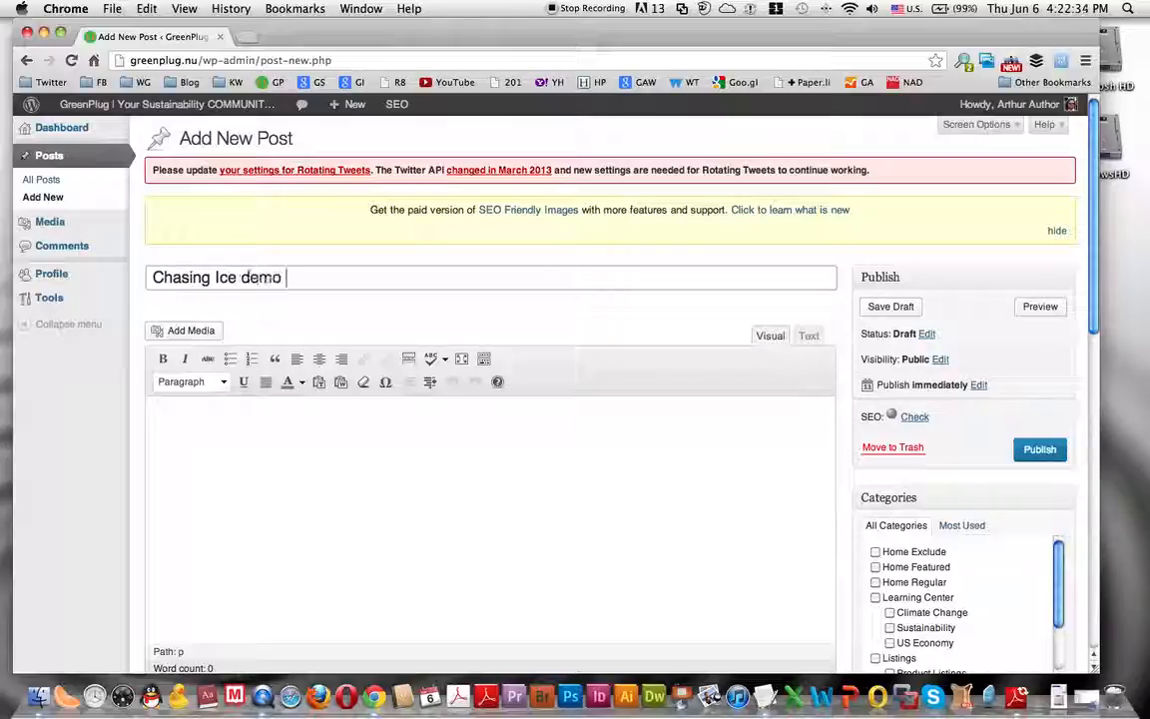
{"action": "type", "text": "Article"}
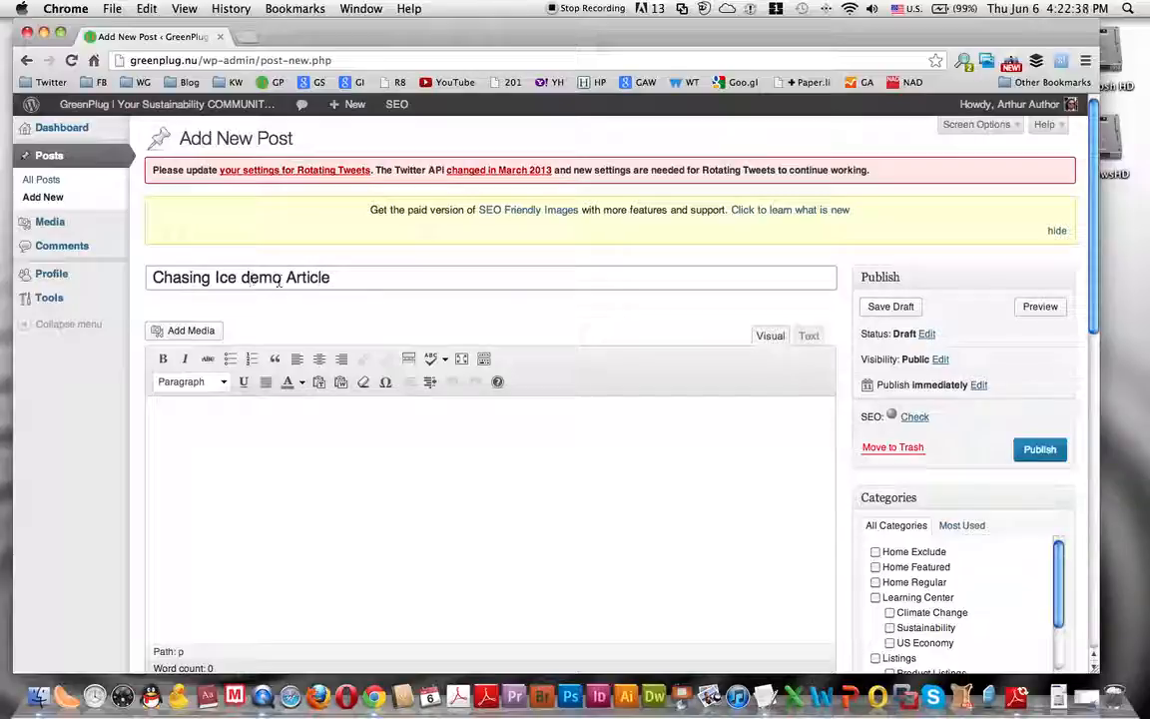
{"action": "key", "text": "BackSpace"}
{"action": "type", "text": "D"}
{"action": "scroll", "coordinate": [275, 282], "scroll_direction": "down", "scroll_amount": 3}
{"action": "scroll", "coordinate": [367, 290], "scroll_direction": "up", "scroll_amount": 3}
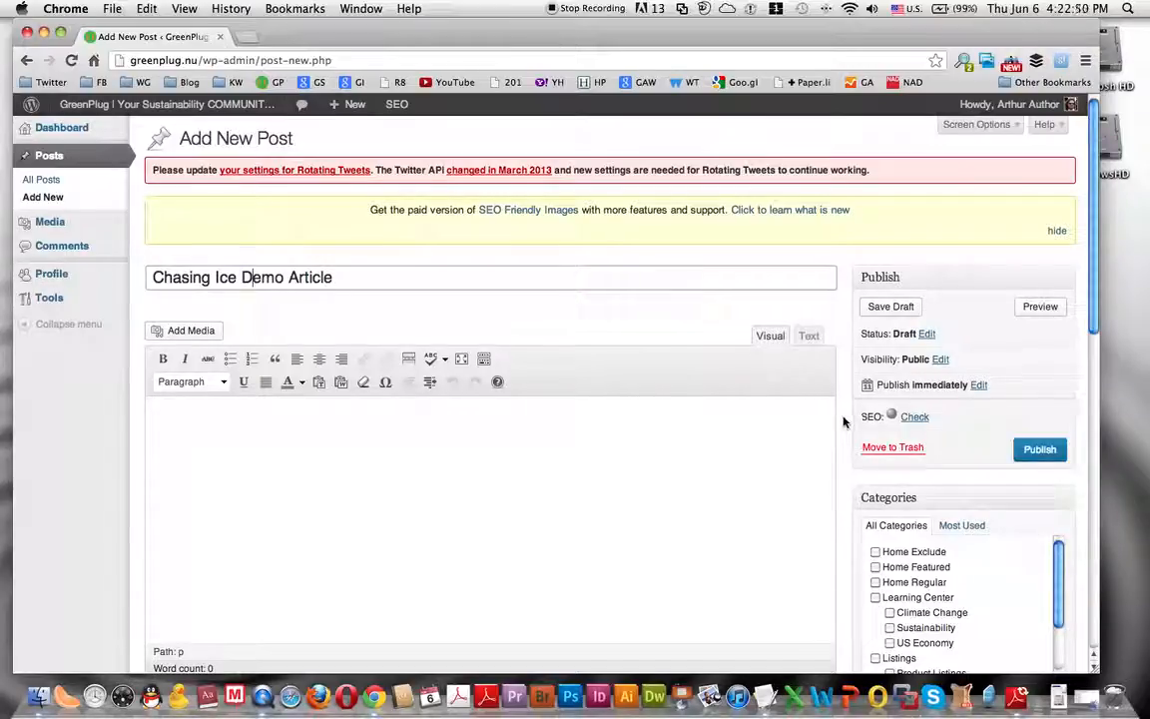
{"action": "scroll", "coordinate": [842, 421], "scroll_direction": "down", "scroll_amount": 1}
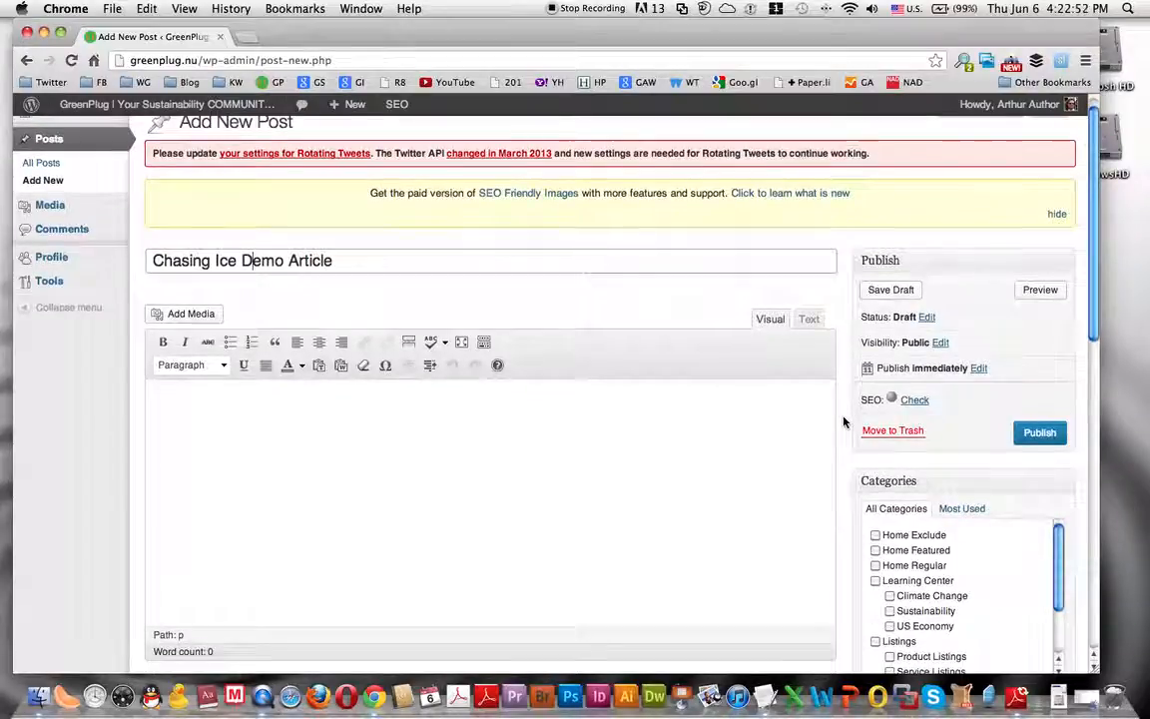
{"action": "scroll", "coordinate": [842, 421], "scroll_direction": "down", "scroll_amount": 5}
{"action": "scroll", "coordinate": [842, 421], "scroll_direction": "up", "scroll_amount": 5}
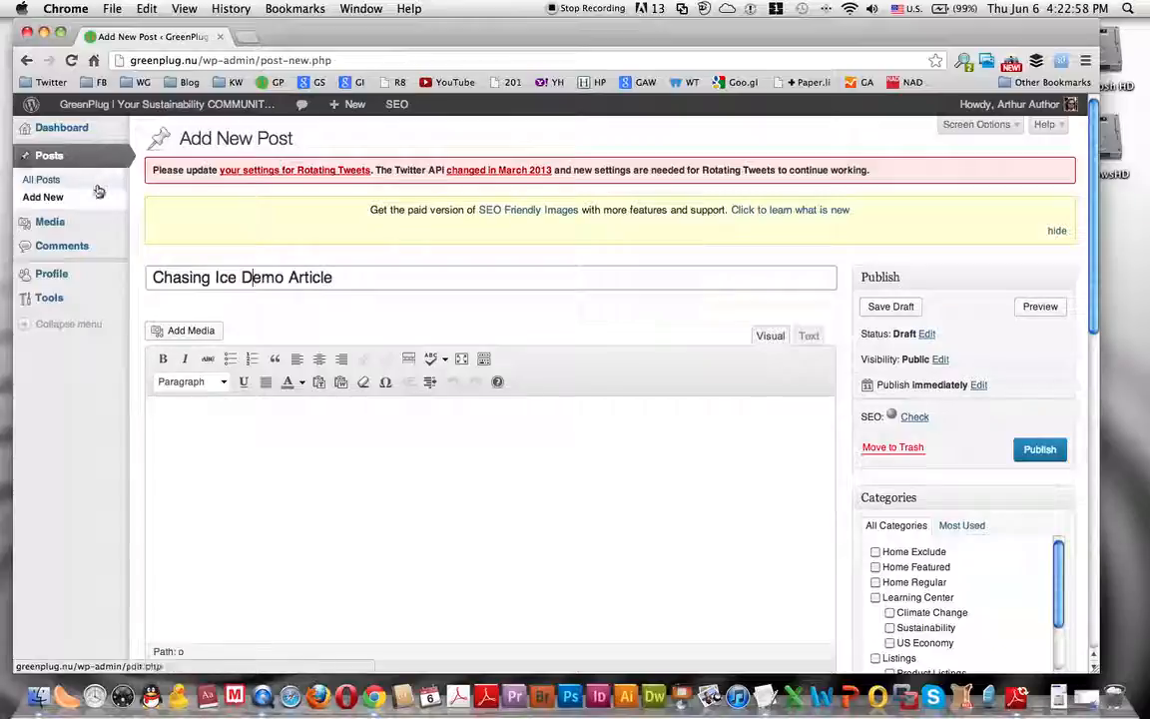
Open the Upload New Media page in a separate browser tab and bring up its file chooser
{"action": "mouse_move", "coordinate": [53, 224]}
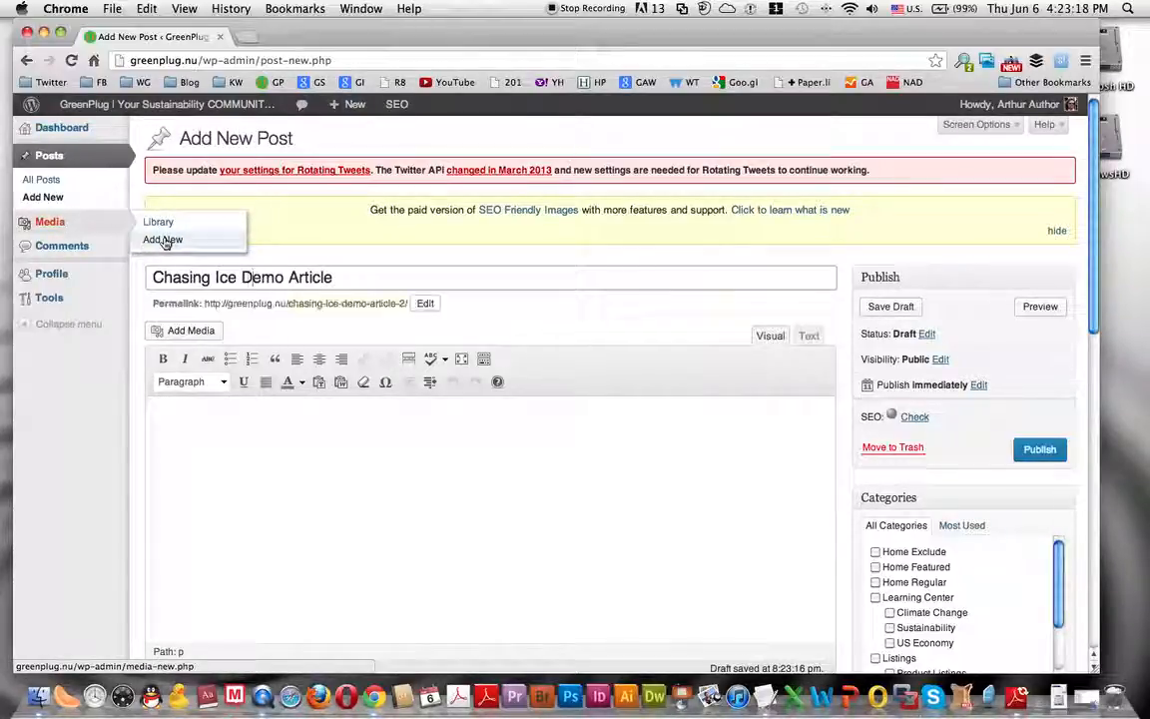
{"action": "left_click", "coordinate": [164, 240]}
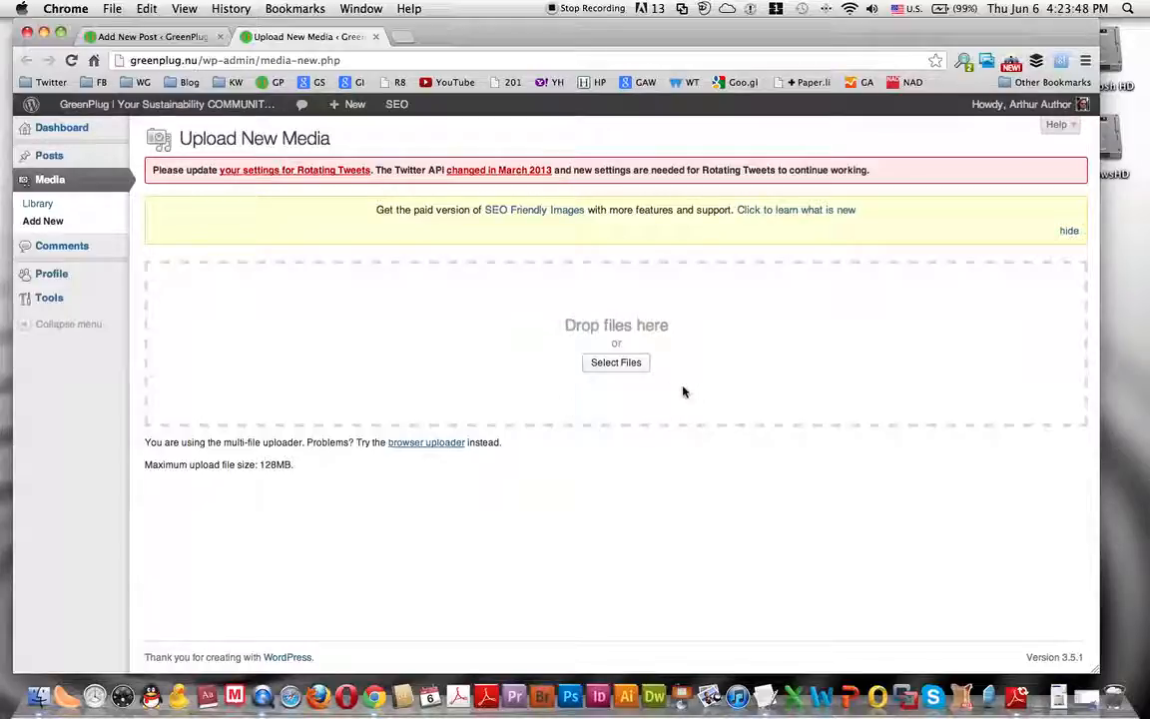
{"action": "left_click", "coordinate": [617, 363]}
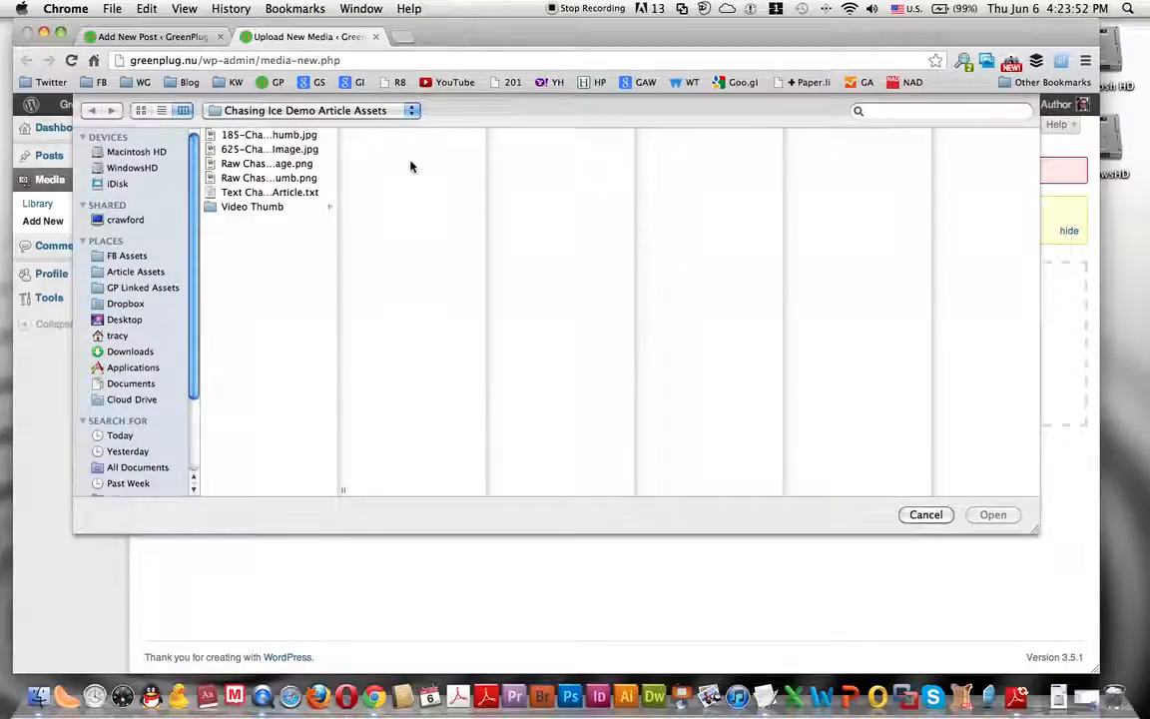
{"action": "left_click", "coordinate": [410, 111]}
{"action": "left_click", "coordinate": [410, 112]}
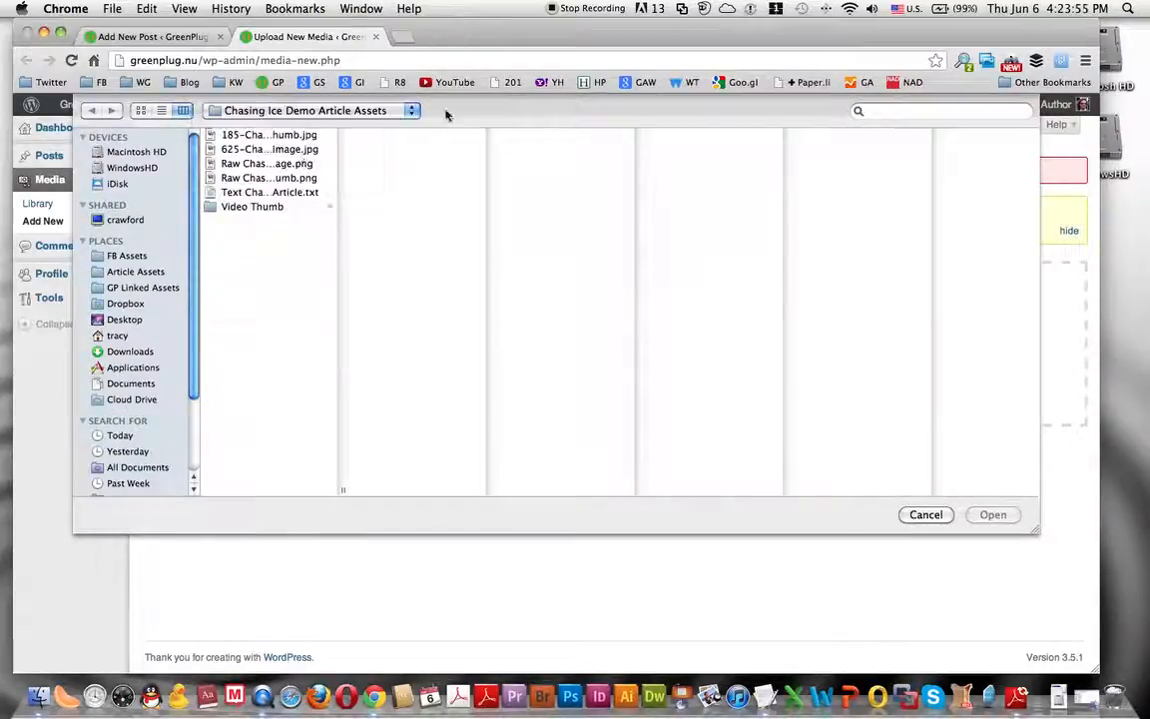
Upload 185-Chasing-Ice-Thumb.jpg from the Chasing Ice Demo Article Assets folder within Article Assets, checking the image's dimensions before opening it
{"action": "left_click", "coordinate": [137, 273]}
{"action": "left_click_drag", "start_coordinate": [343, 489], "coordinate": [558, 489]}
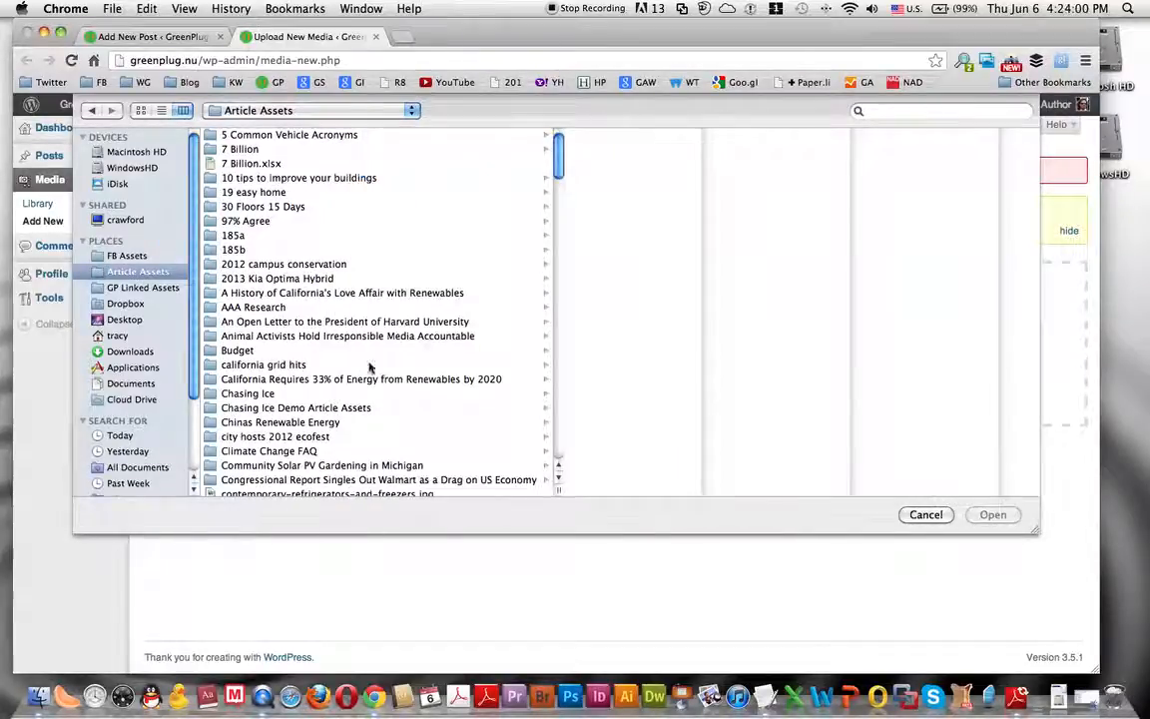
{"action": "left_click", "coordinate": [293, 409]}
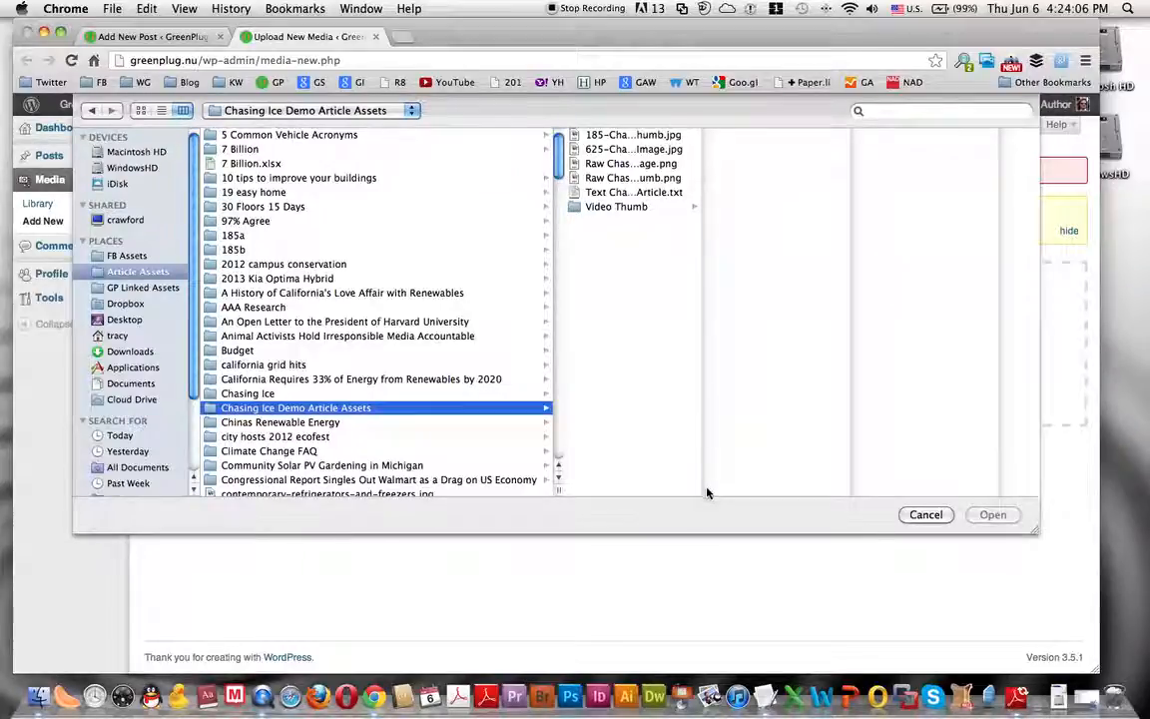
{"action": "double_click", "coordinate": [707, 488]}
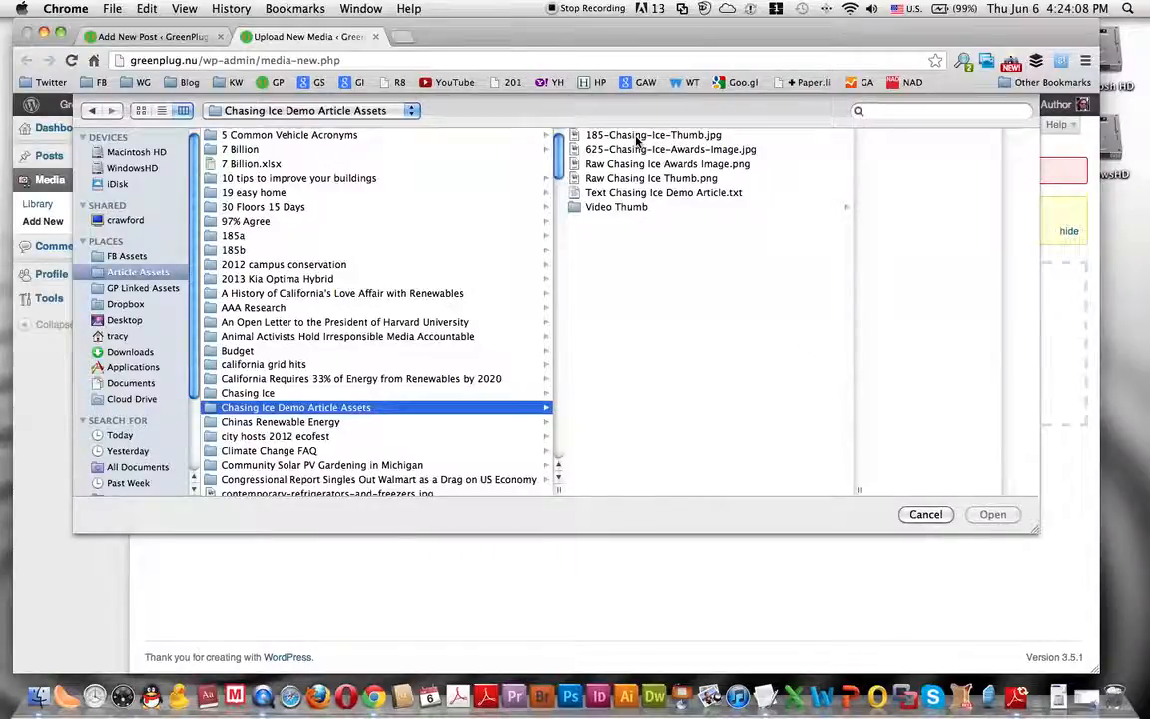
{"action": "left_click", "coordinate": [594, 137]}
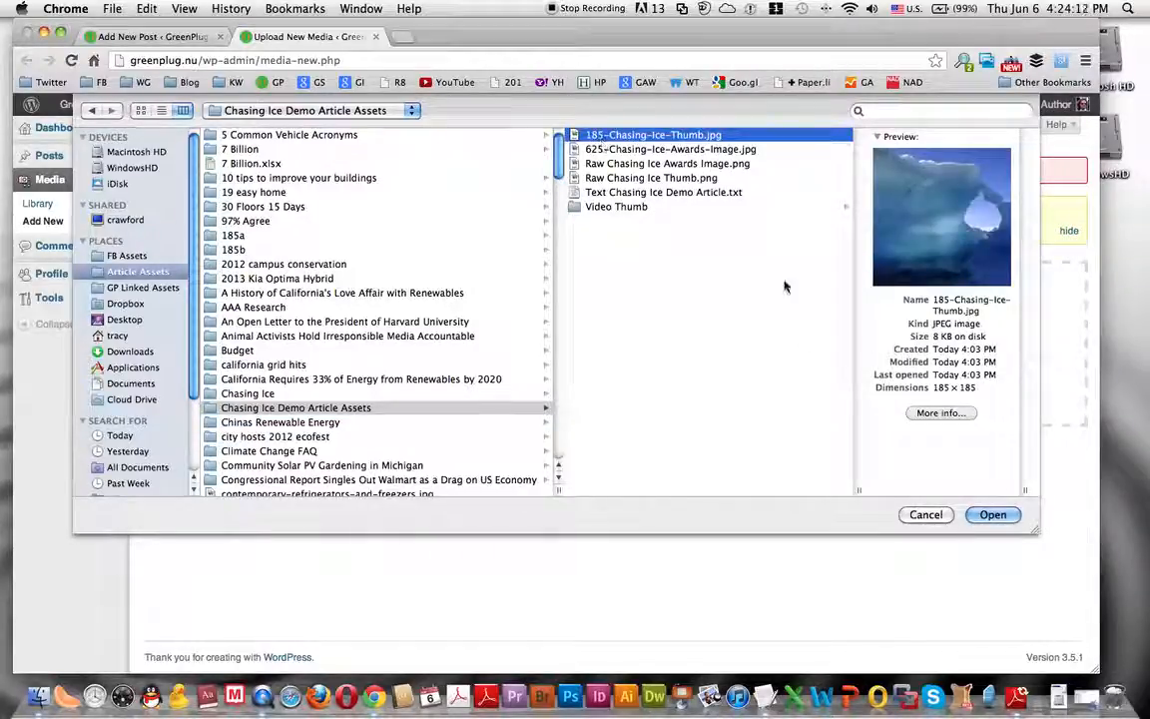
{"action": "triple_click", "coordinate": [935, 388]}
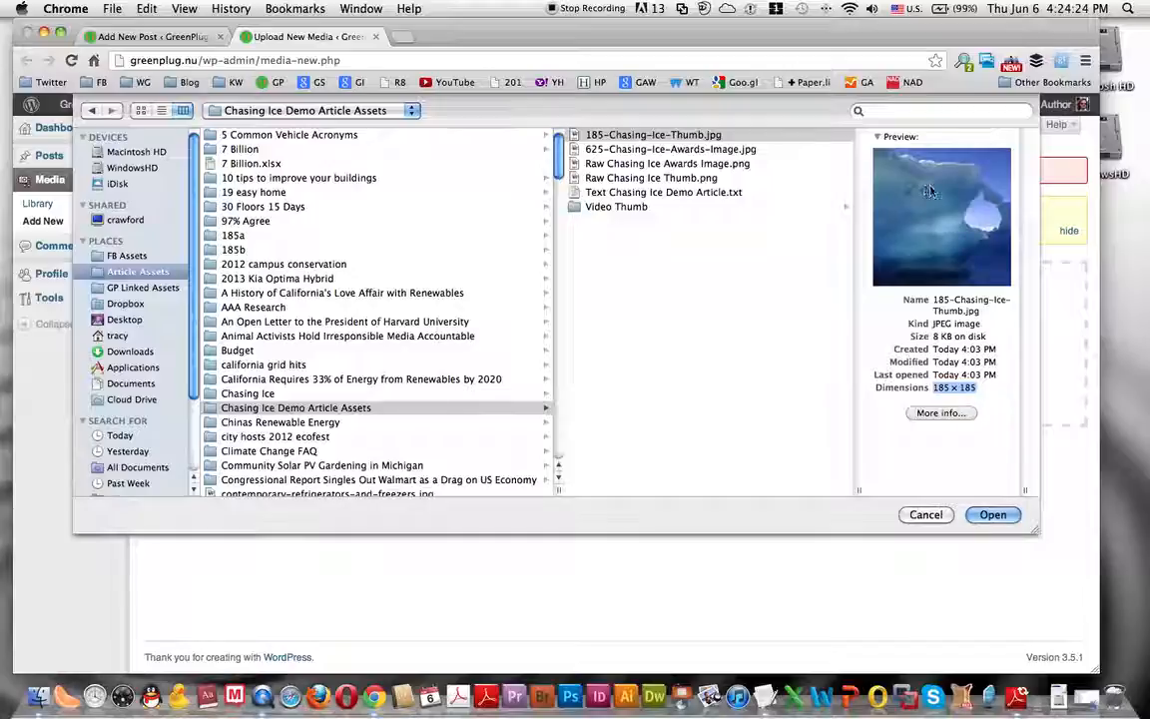
{"action": "left_click", "coordinate": [573, 133]}
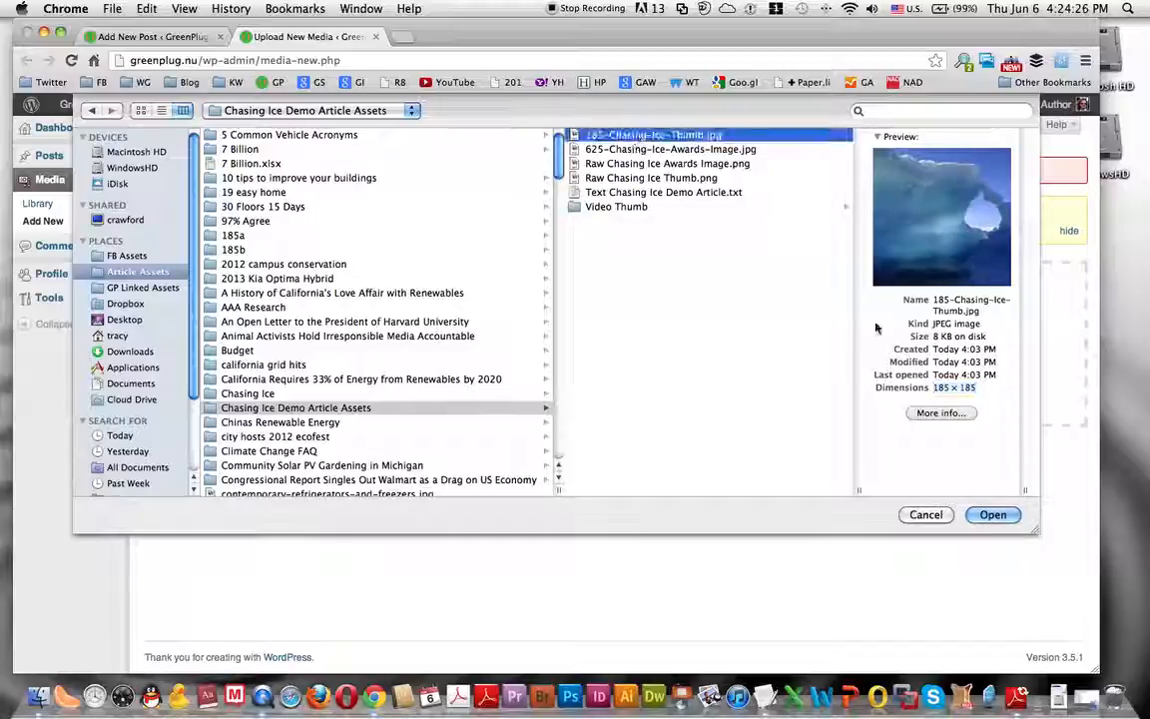
{"action": "left_click", "coordinate": [995, 515]}
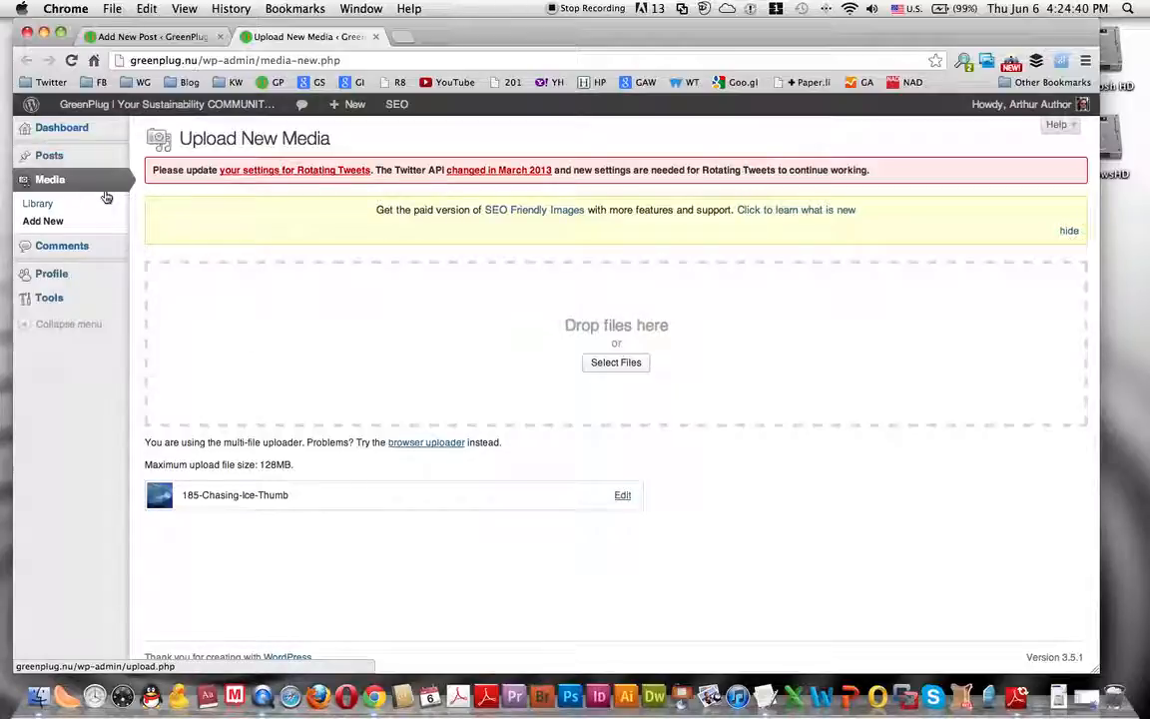
Open the uploaded 185-Chasing-Ice-Thumb image for editing from the Media Library and copy its file URL
{"action": "left_click", "coordinate": [43, 206]}
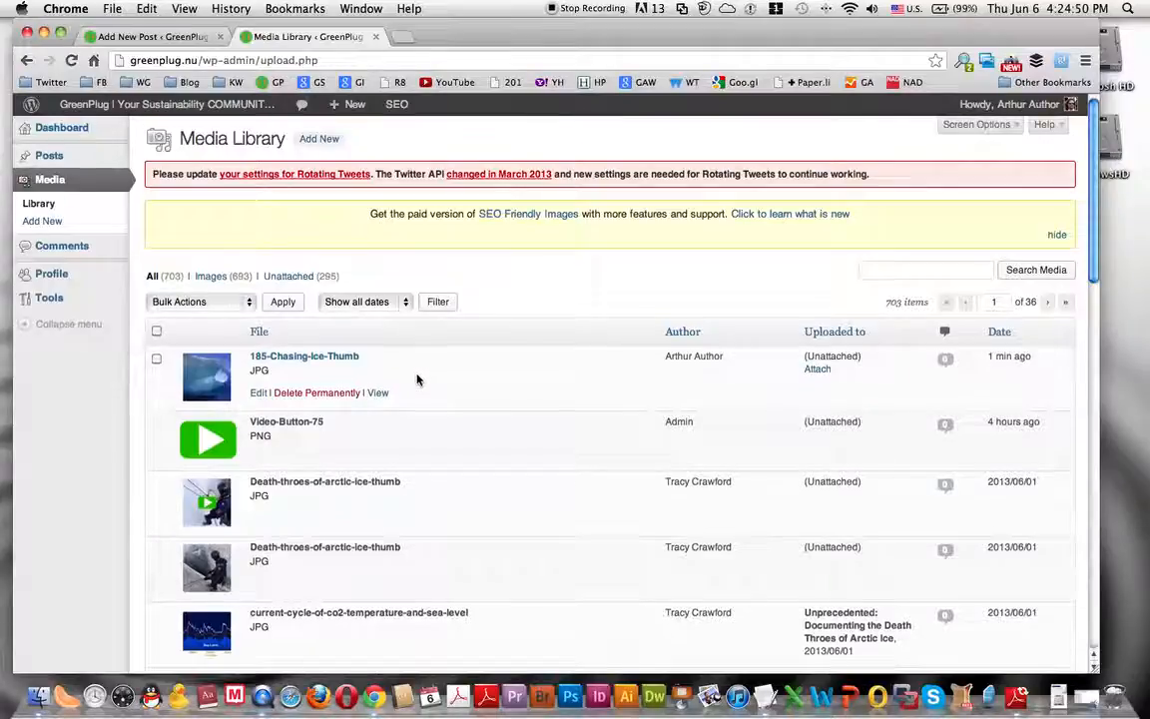
{"action": "scroll", "coordinate": [418, 379], "scroll_direction": "down", "scroll_amount": 3}
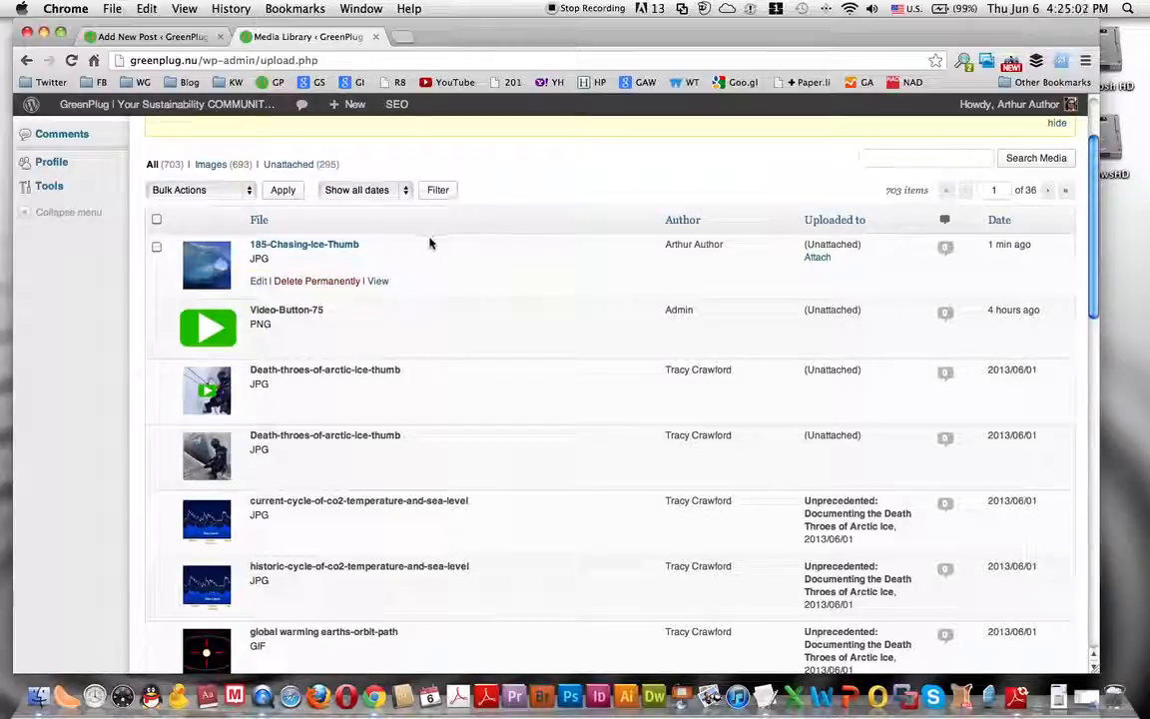
{"action": "left_click", "coordinate": [258, 283]}
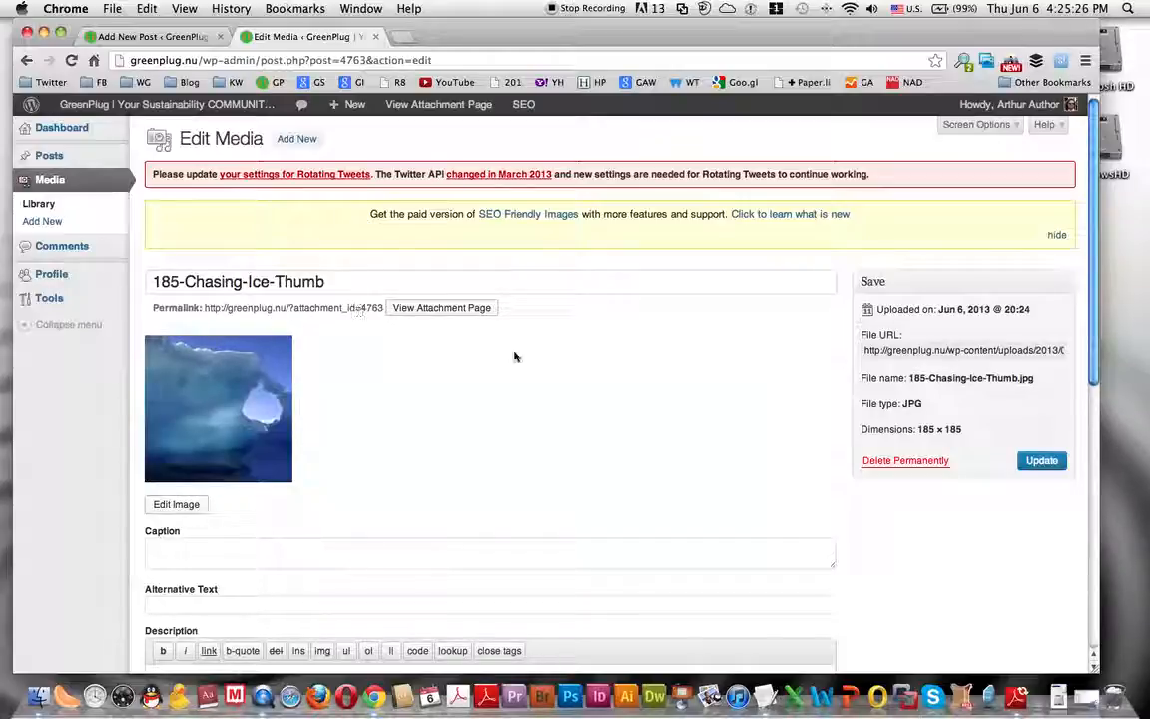
{"action": "left_click", "coordinate": [870, 351]}
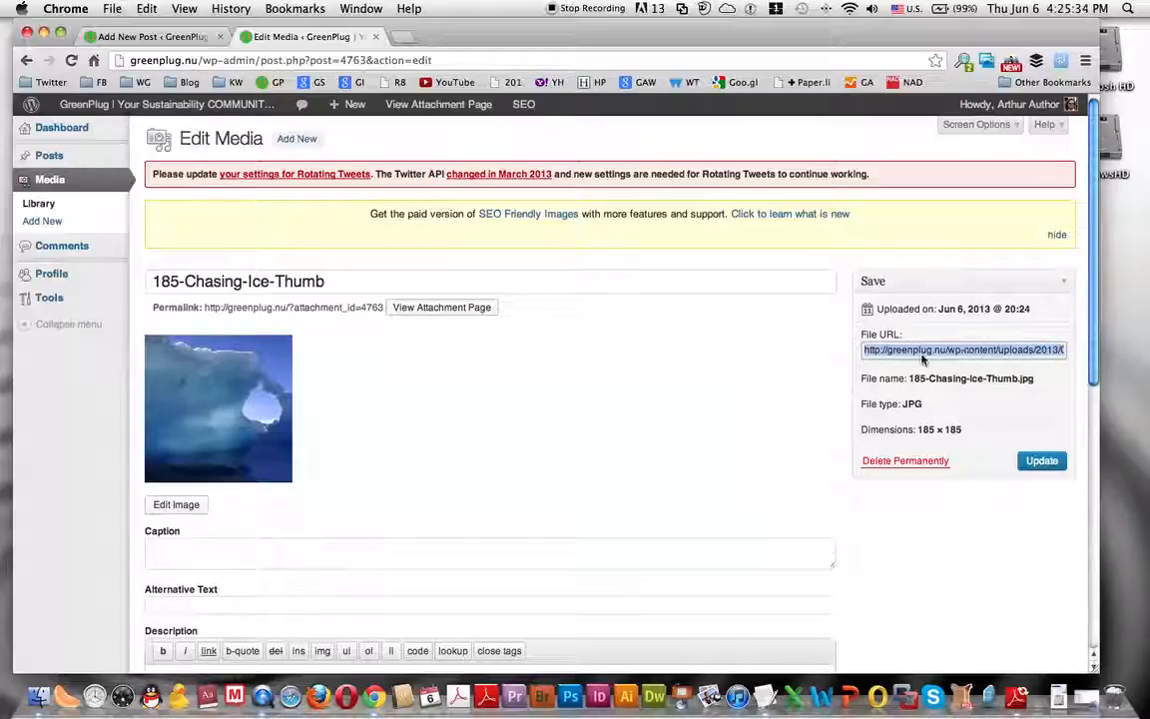
{"action": "left_click", "coordinate": [147, 9]}
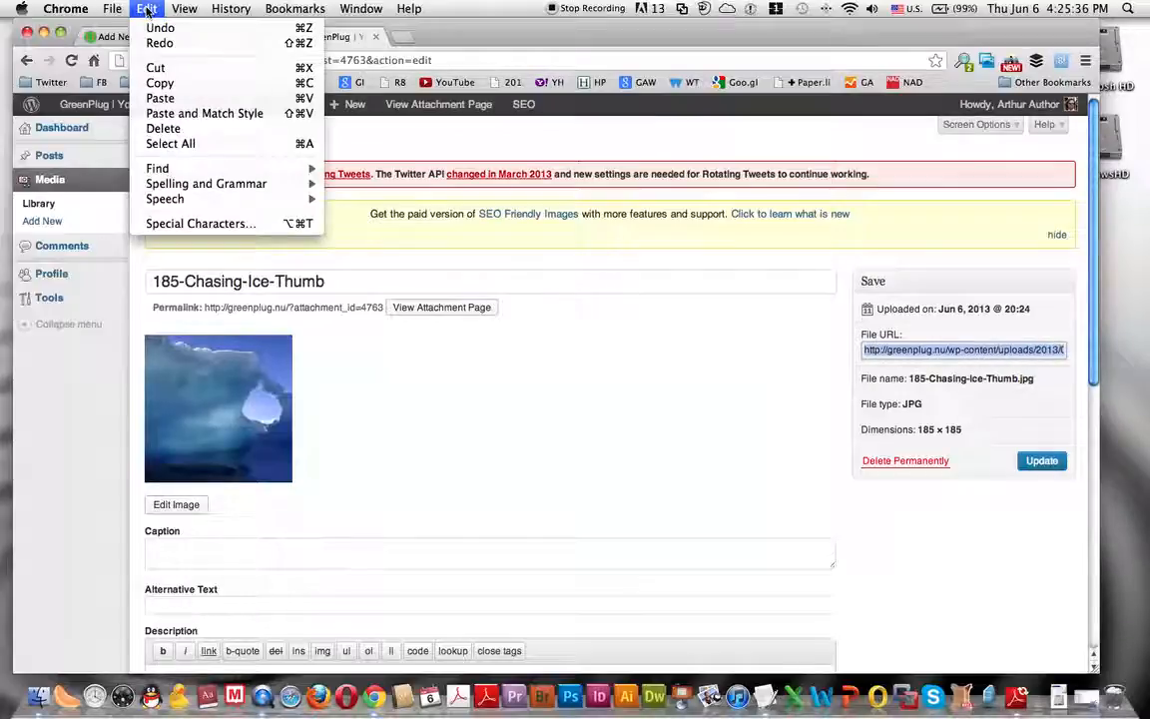
{"action": "left_click", "coordinate": [160, 82]}
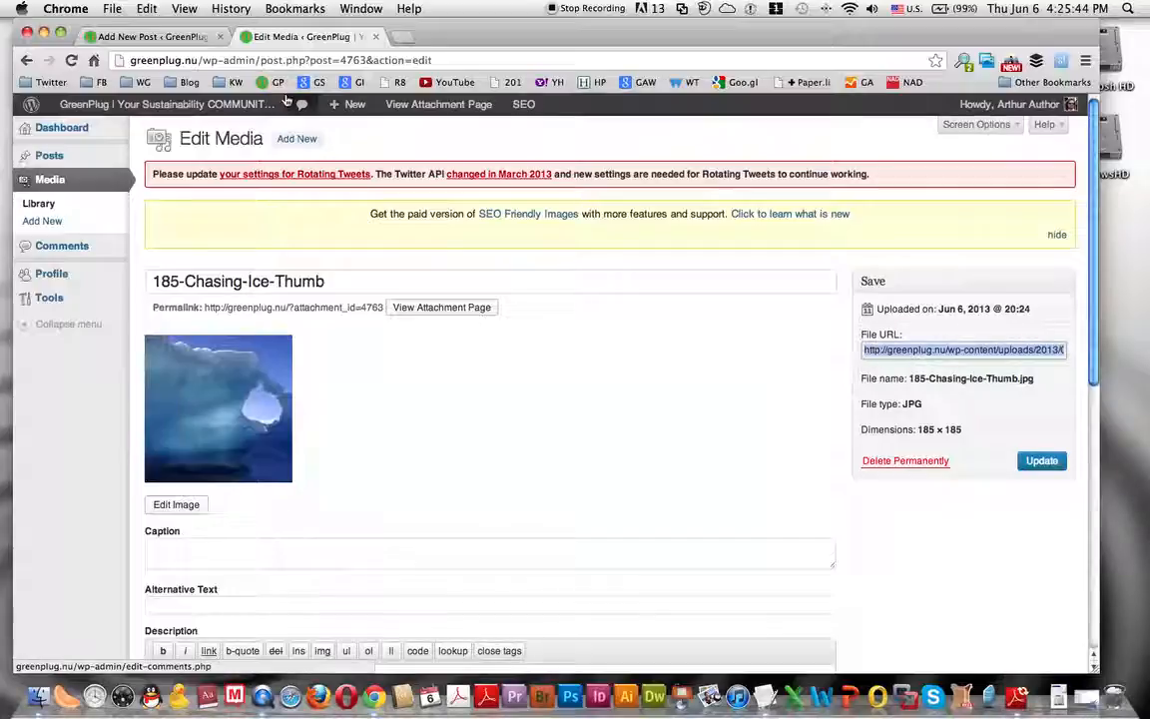
Paste the copied thumbnail URL as the value of a new custom field in the Chasing Ice Demo Article post
{"action": "left_click", "coordinate": [143, 37]}
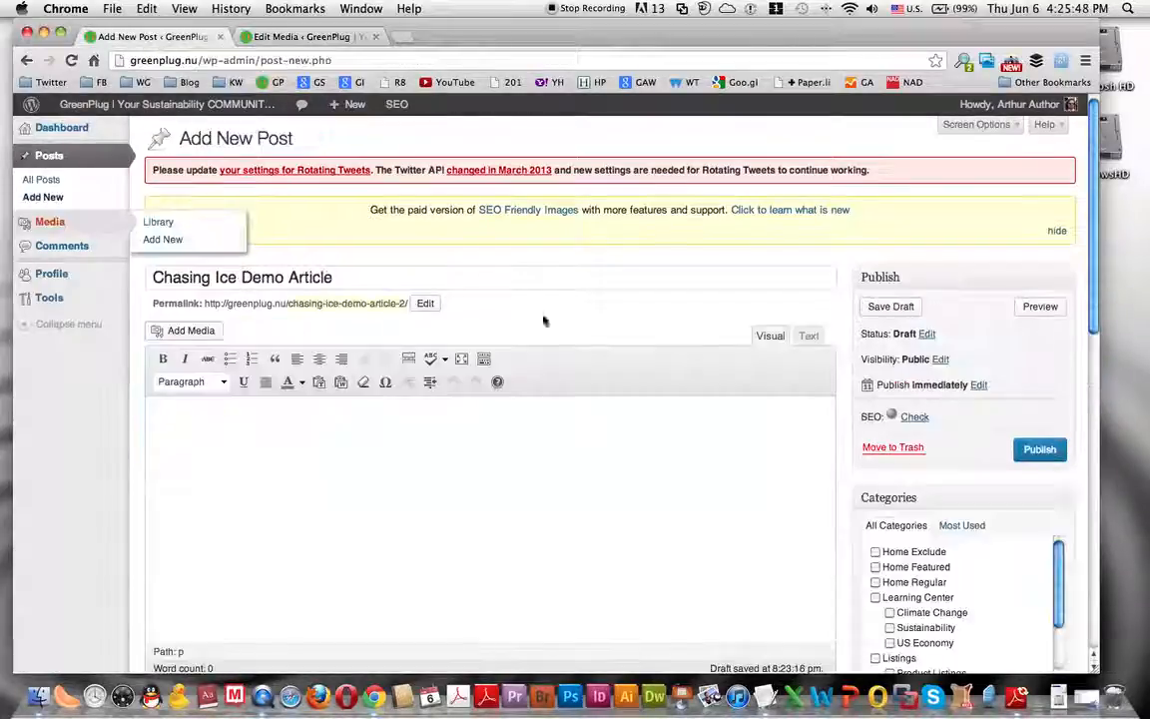
{"action": "scroll", "coordinate": [853, 355], "scroll_direction": "down", "scroll_amount": 15}
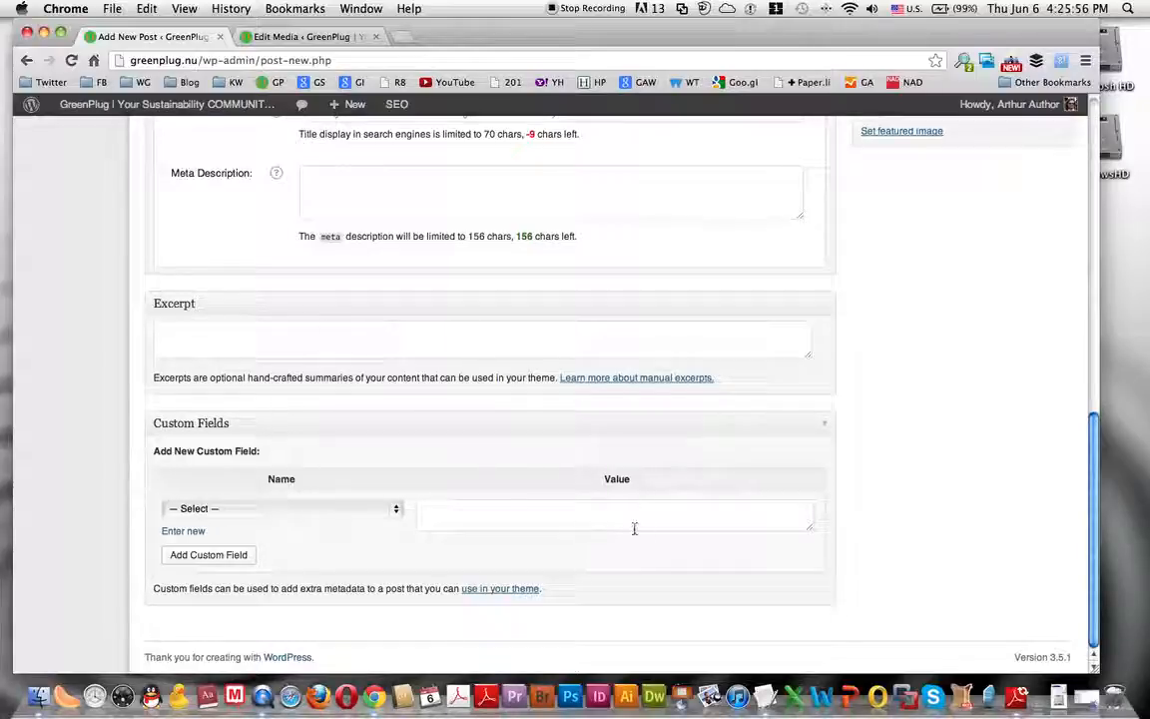
{"action": "left_click", "coordinate": [450, 514]}
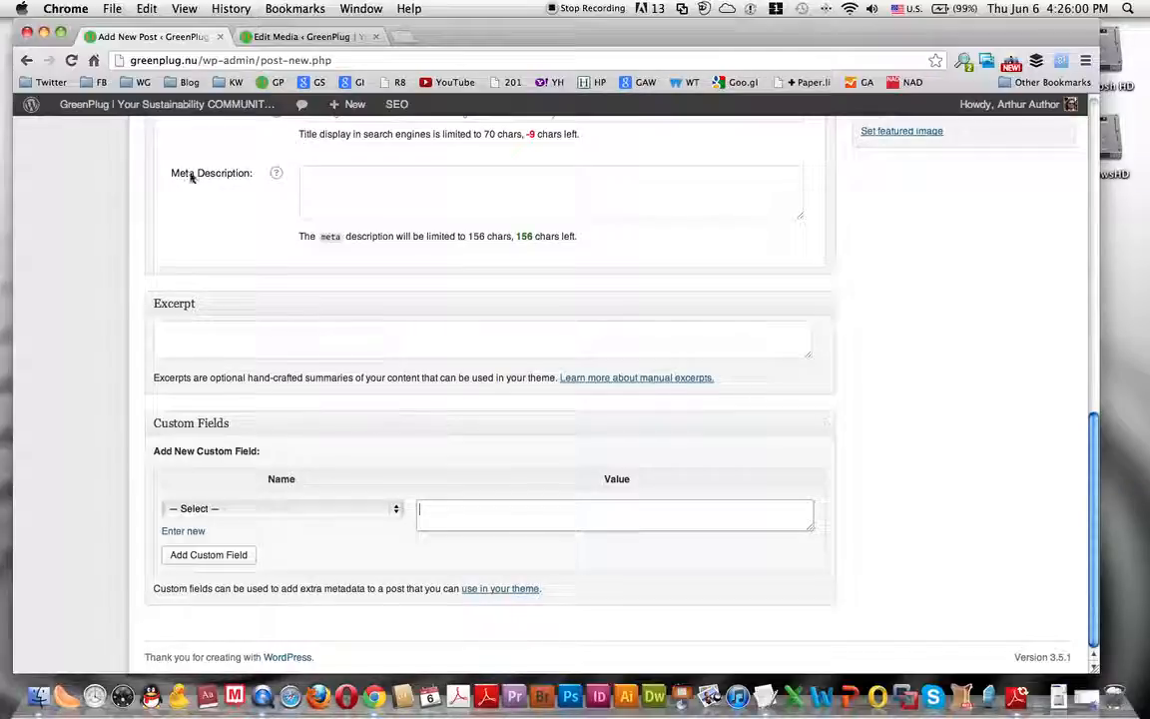
{"action": "left_click", "coordinate": [143, 10]}
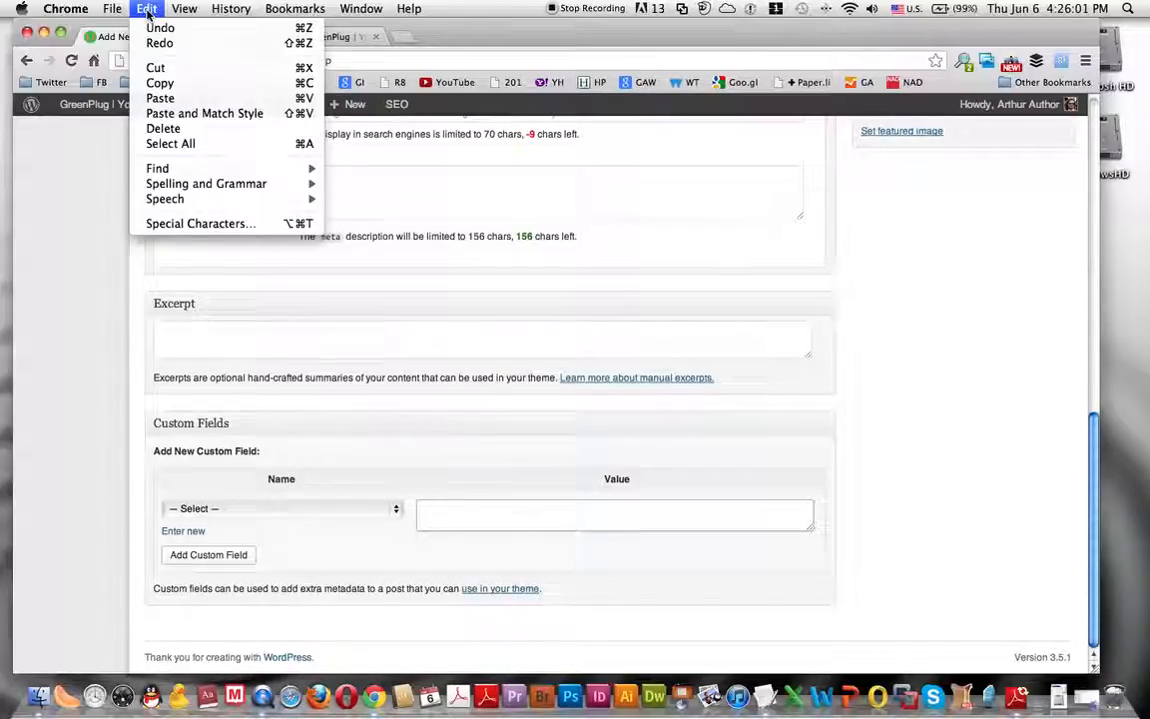
{"action": "left_click", "coordinate": [162, 98]}
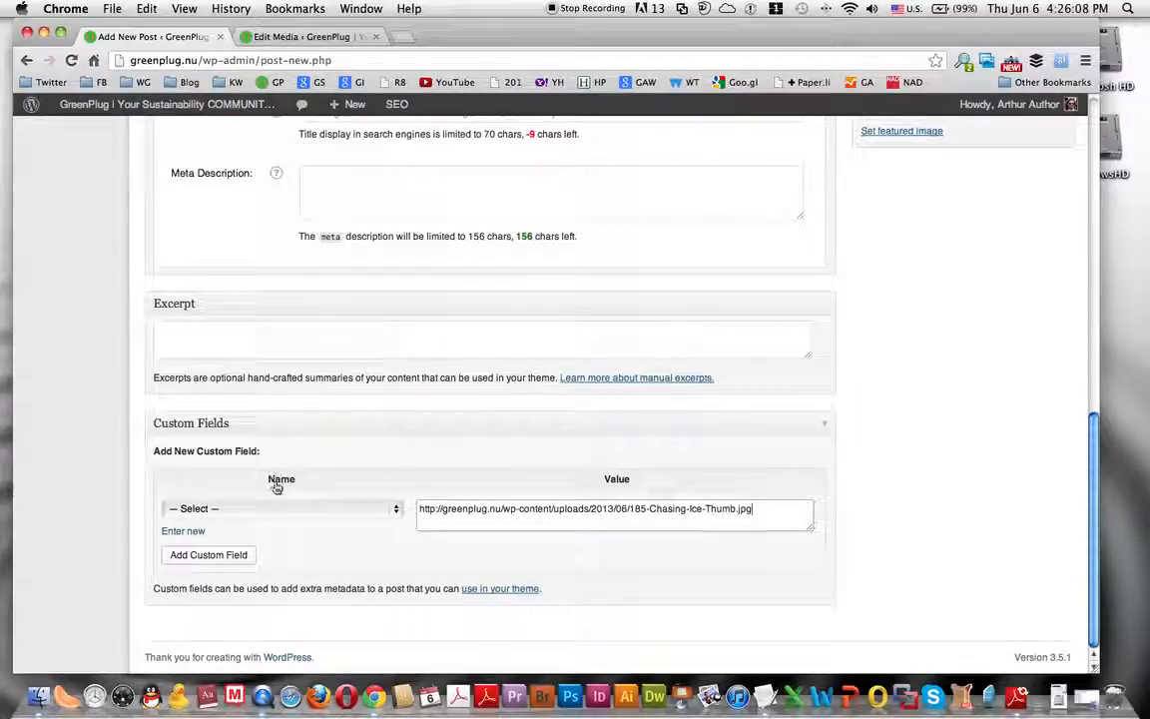
Add the custom field to the post under the name Thumbnail and save the post as a draft
{"action": "left_click", "coordinate": [395, 510]}
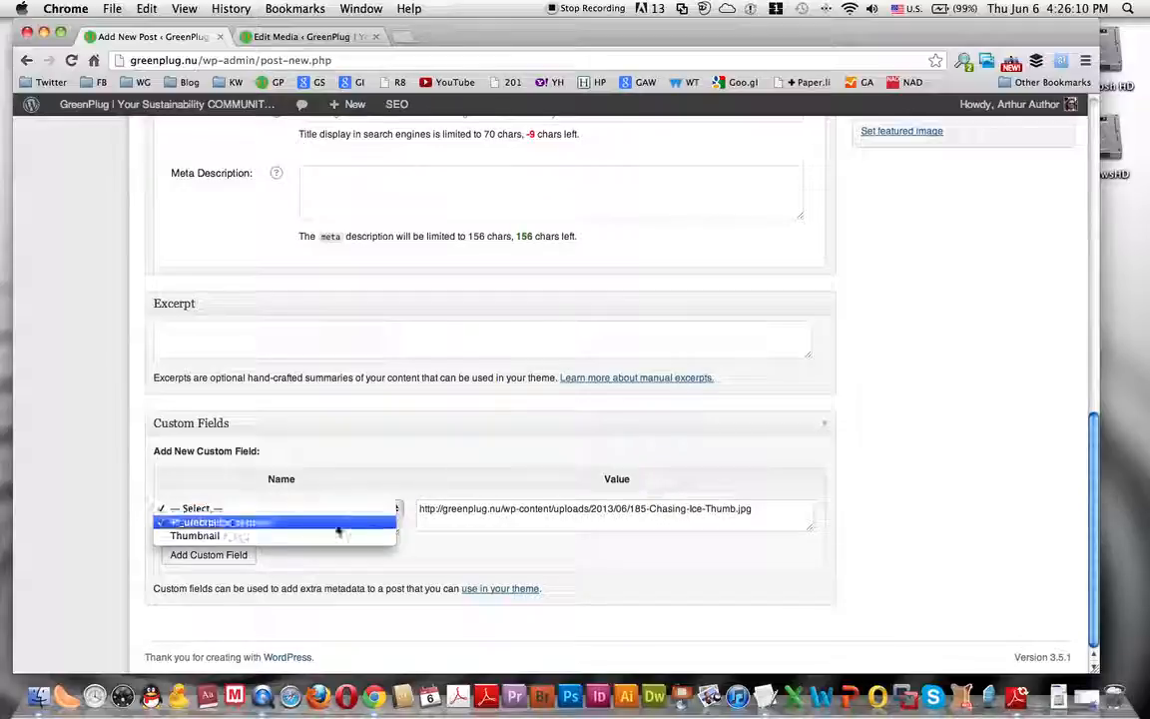
{"action": "left_click", "coordinate": [216, 536]}
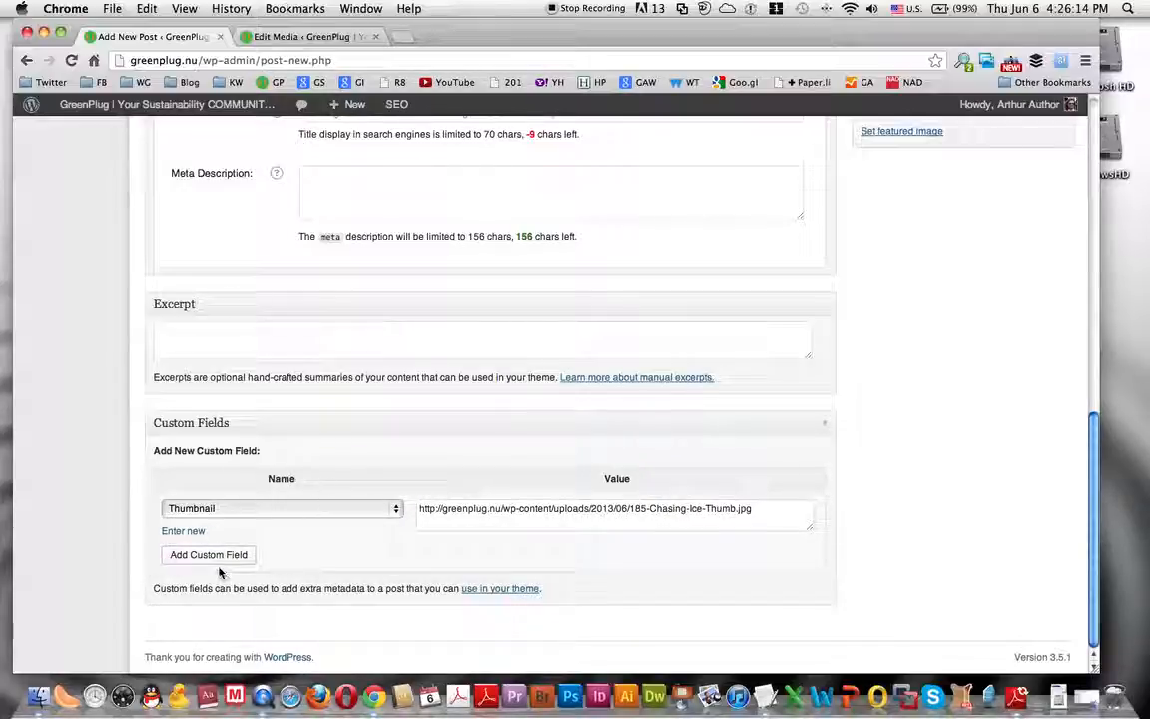
{"action": "left_click", "coordinate": [213, 556]}
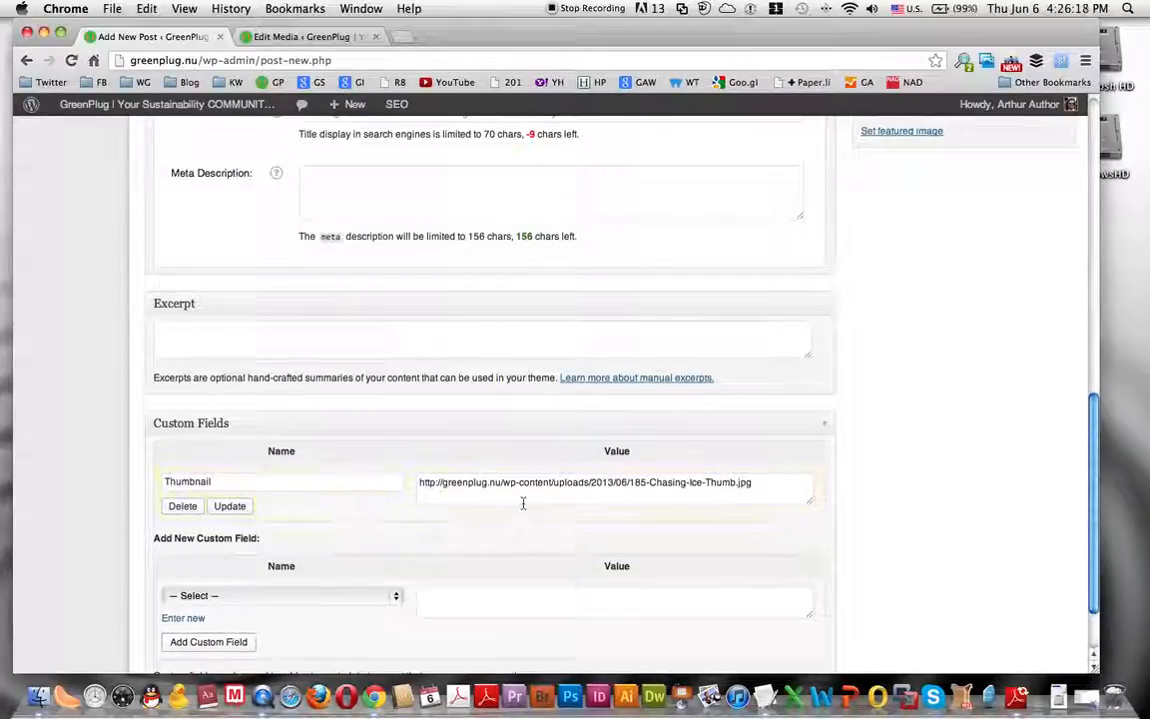
{"action": "scroll", "coordinate": [936, 492], "scroll_direction": "up", "scroll_amount": 15}
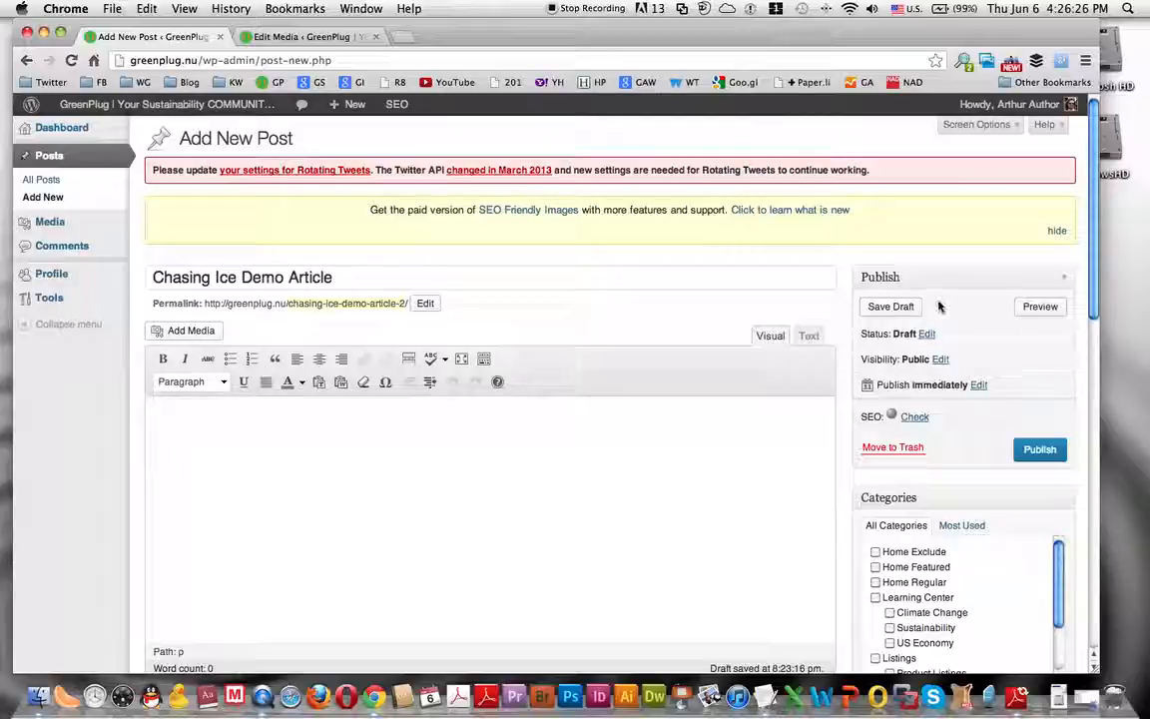
{"action": "left_click", "coordinate": [891, 308]}
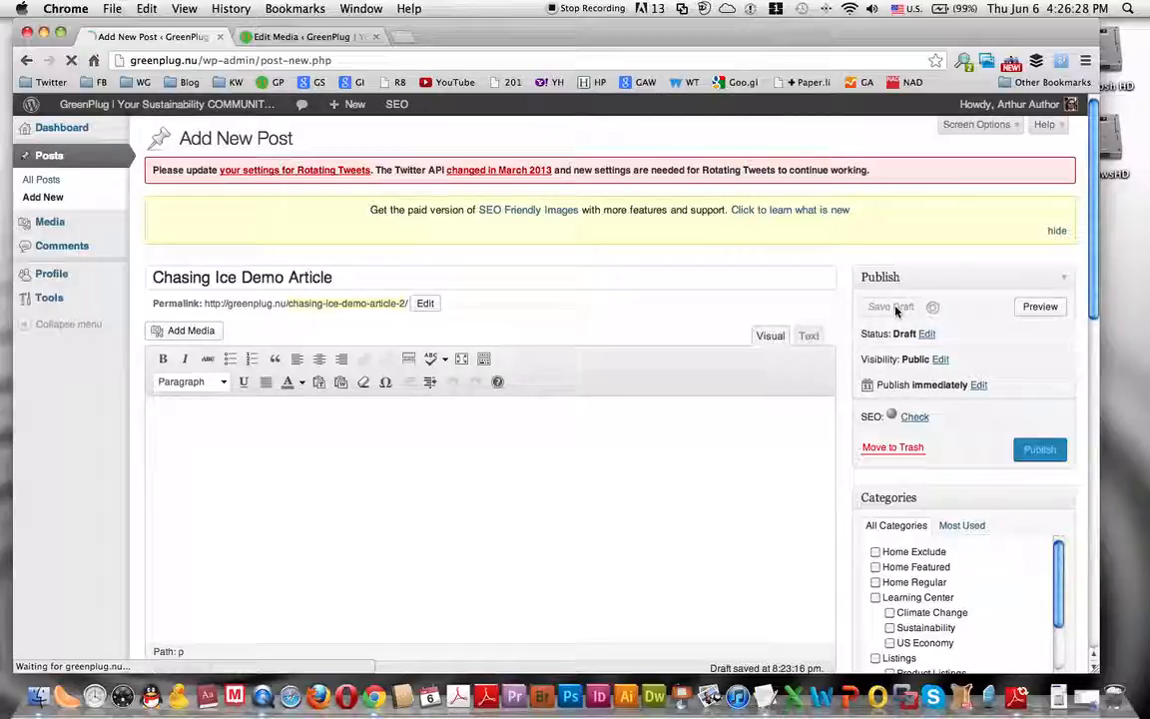